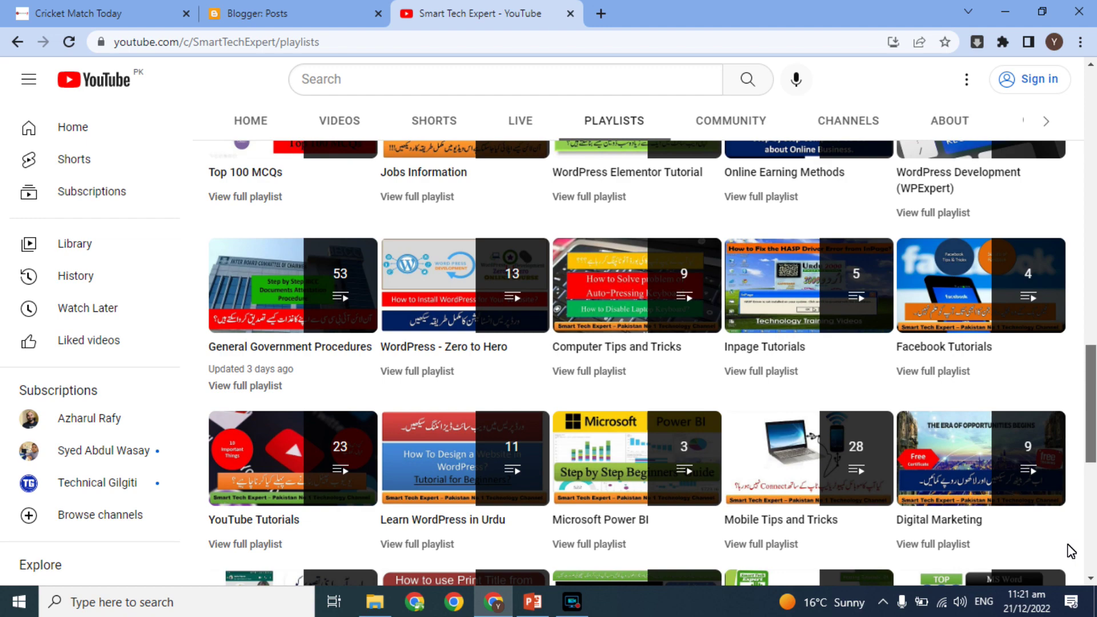
Look over the YouTube channel page, the Cricket Match Today website and the blog's posts list in Blogger
drag(1071, 552, 1095, 257)
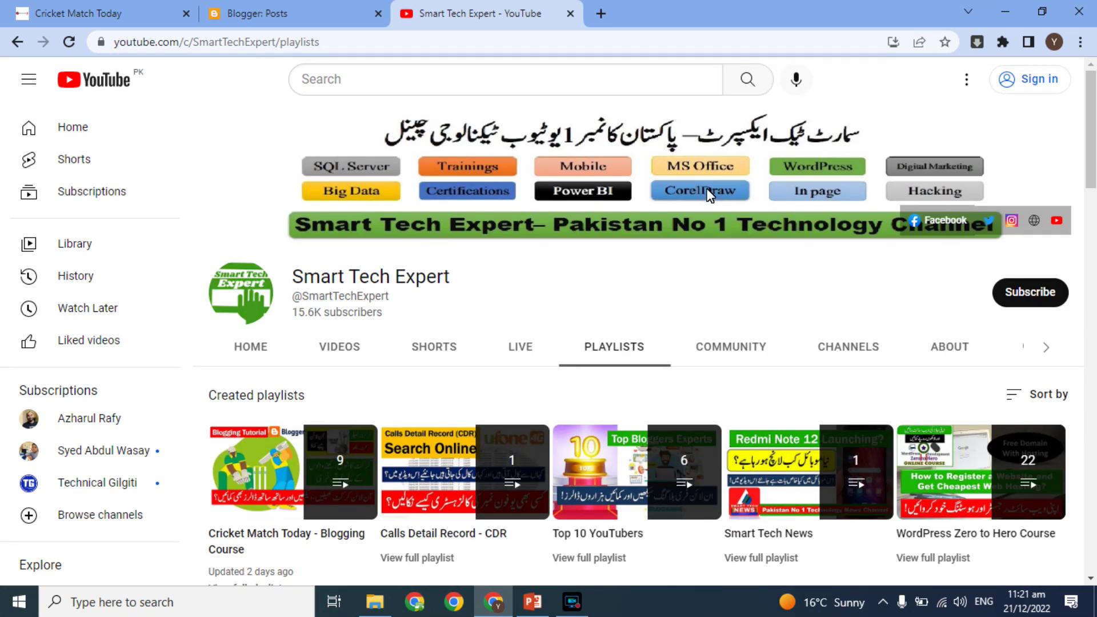
click(91, 13)
click(545, 12)
click(114, 13)
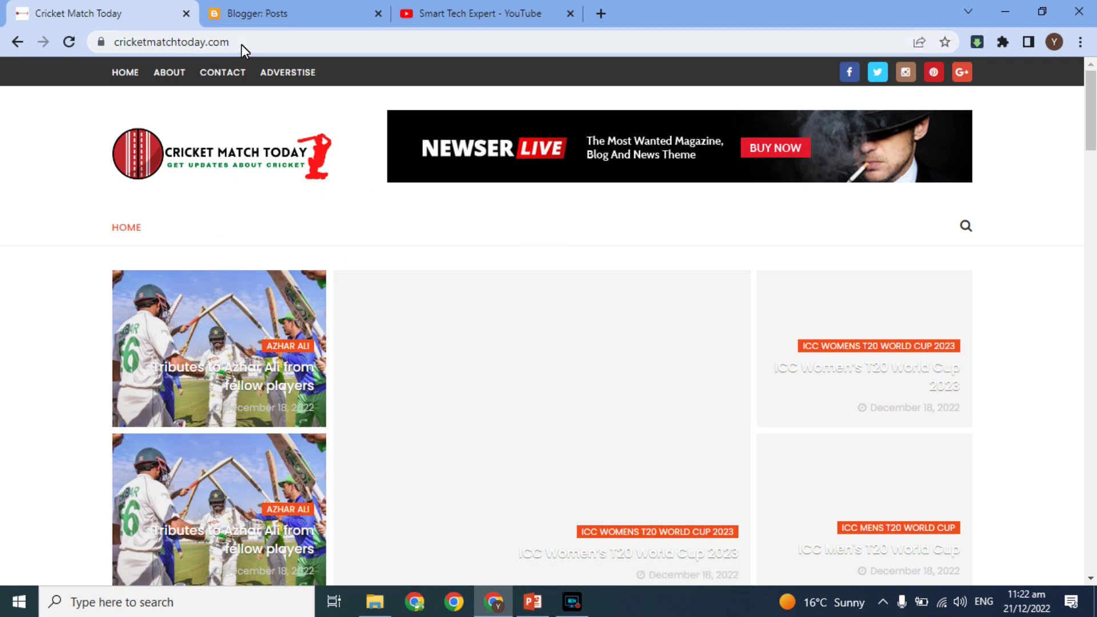
click(259, 13)
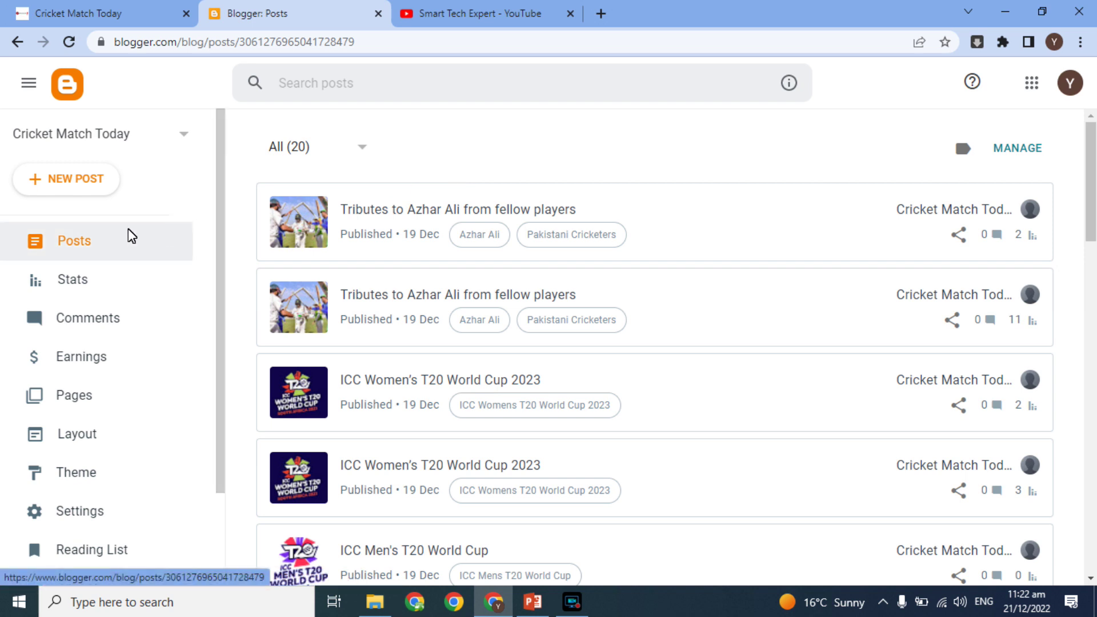
click(106, 10)
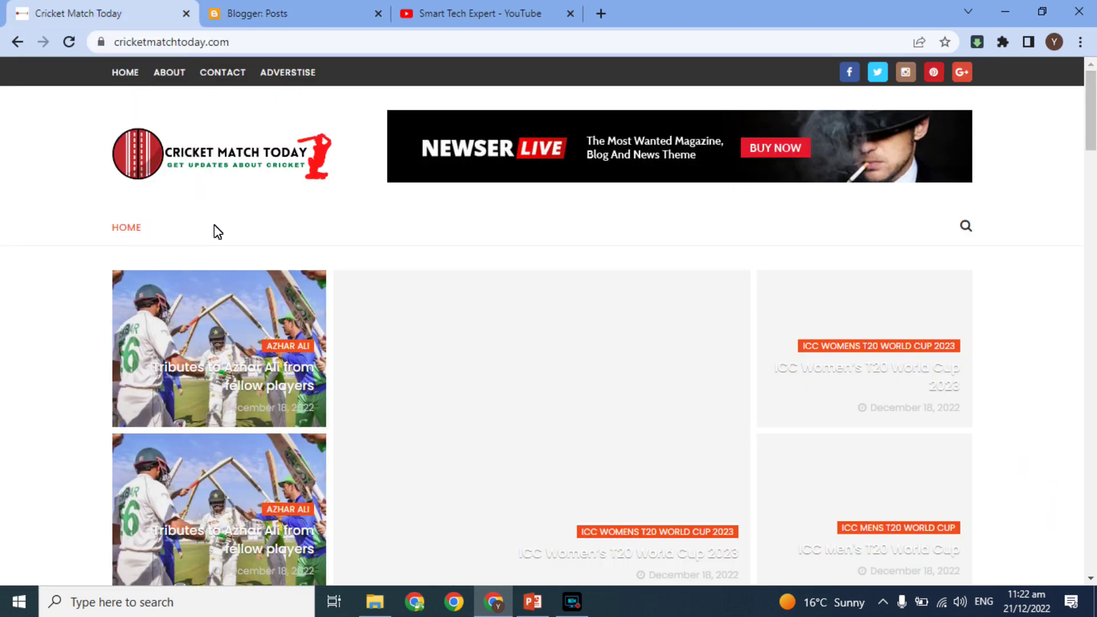
Open google.com in a new browser tab and search for "about us page generator"
click(601, 11)
text(google.com)
key(Return)
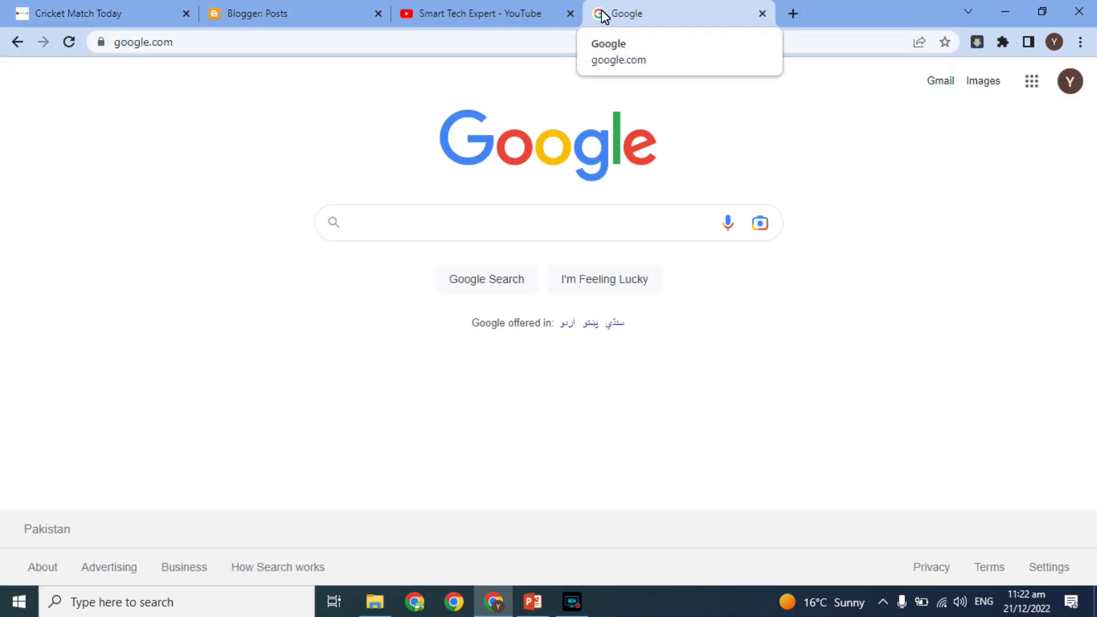
click(451, 215)
text(about )
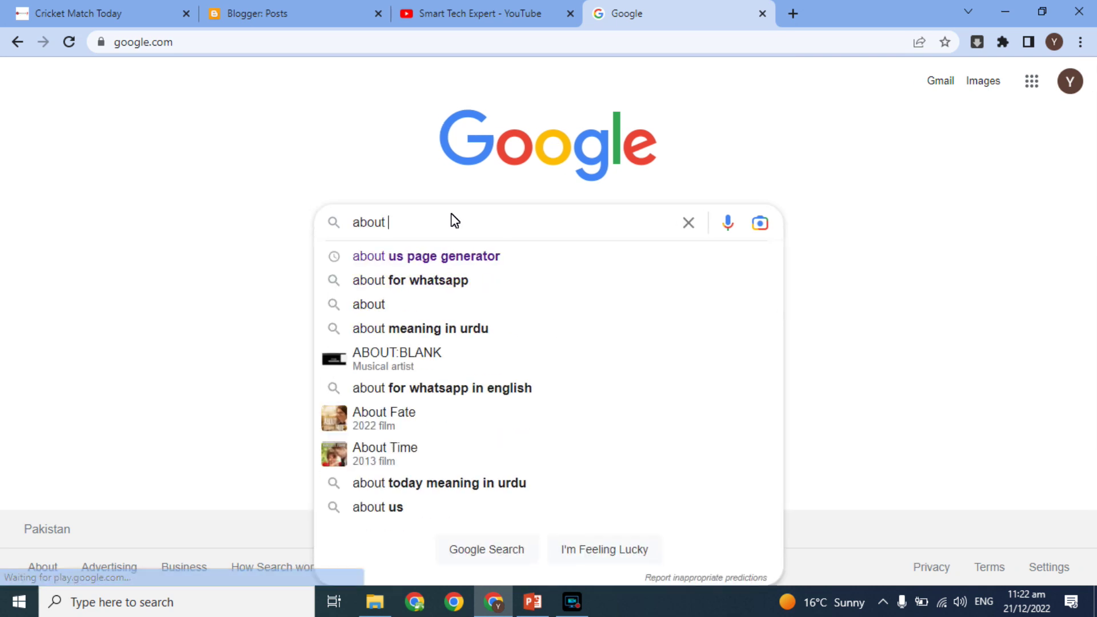
text(u)
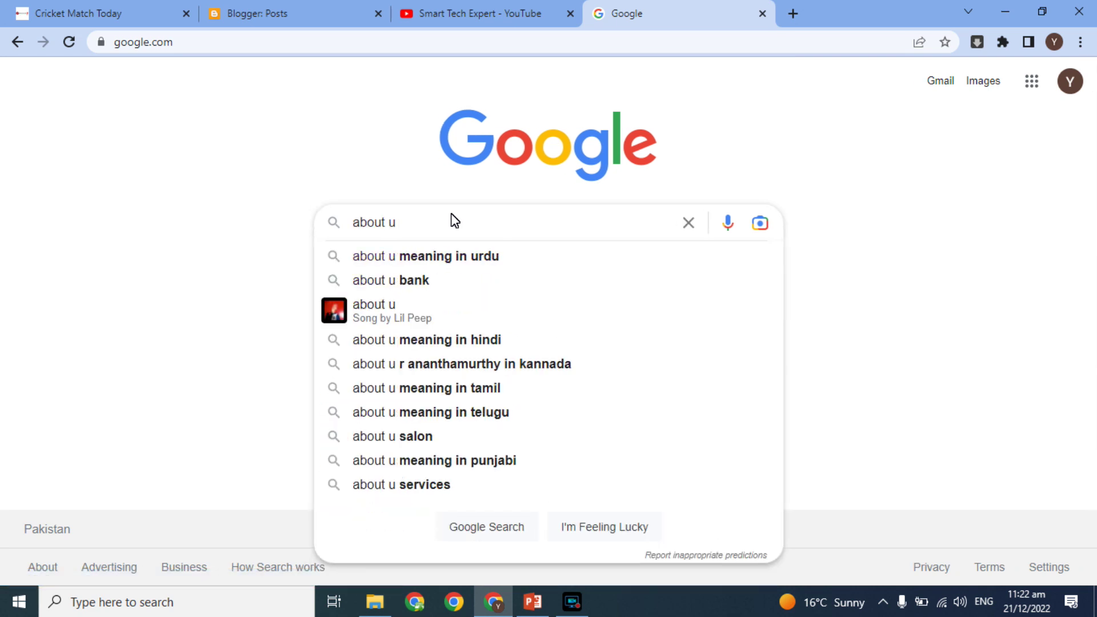
text(s)
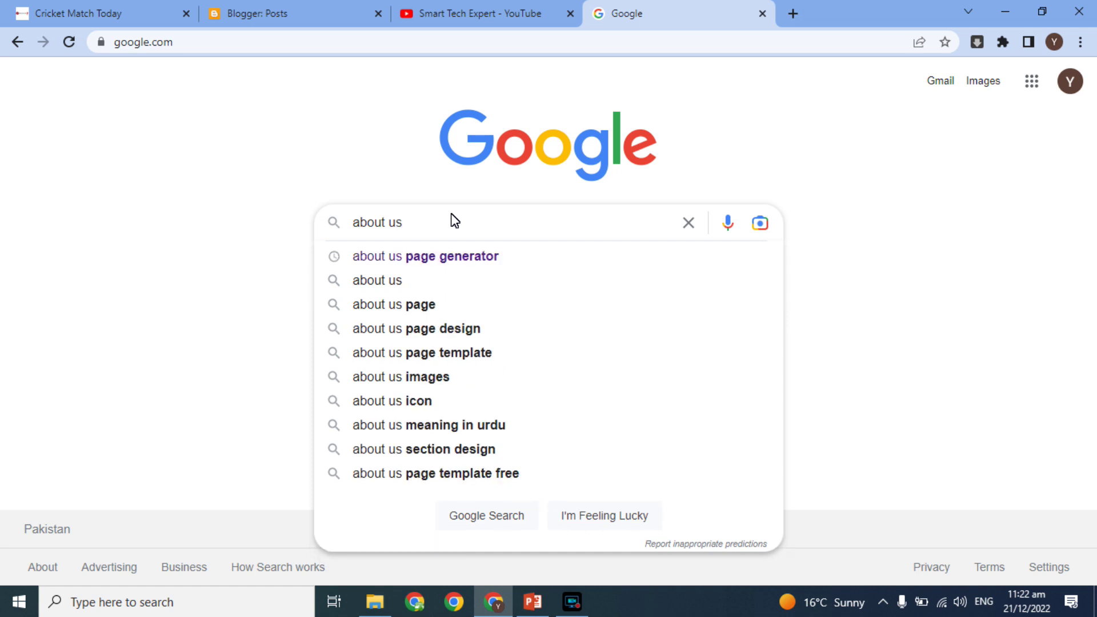
key(Down)
key(Return)
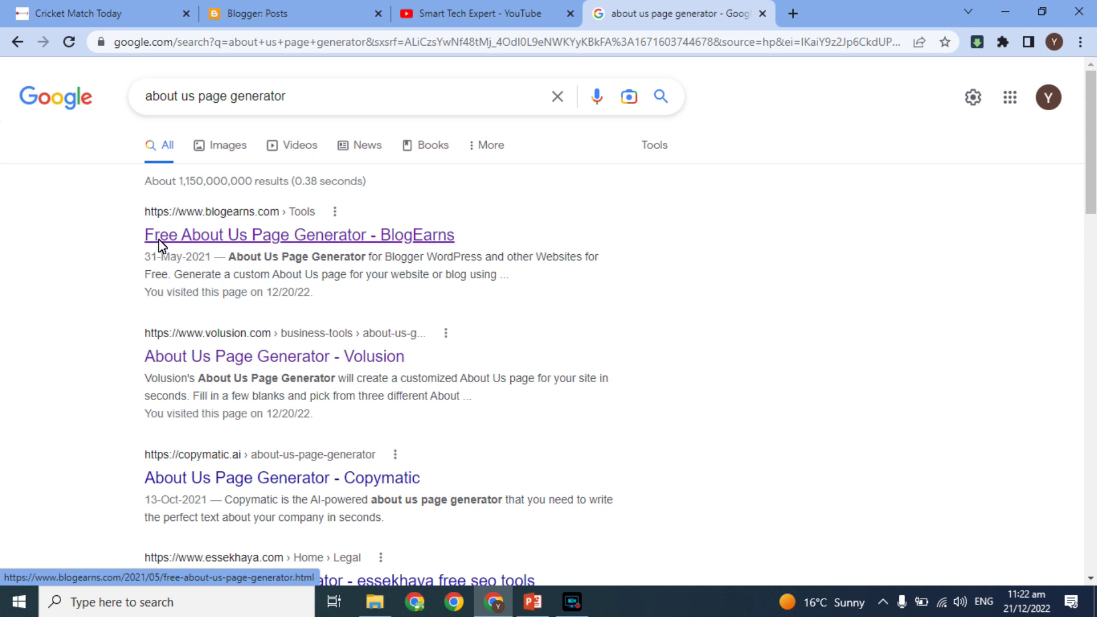
Open the BlogEarns "Free About Us Page Generator" search result in a new tab and switch to it
right_click(261, 237)
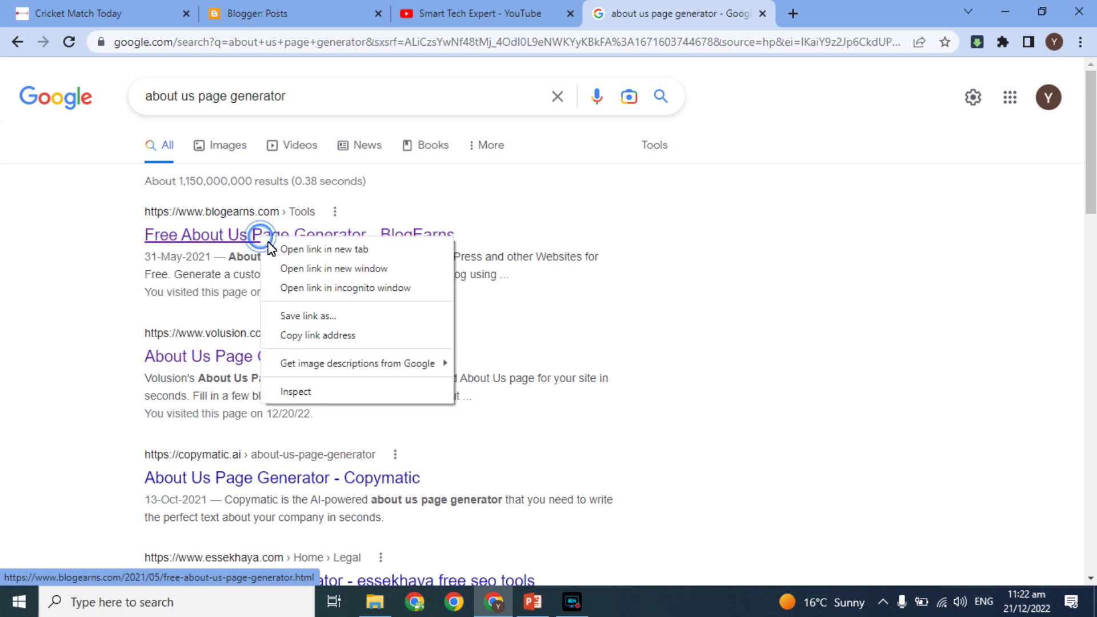
click(273, 247)
click(810, 3)
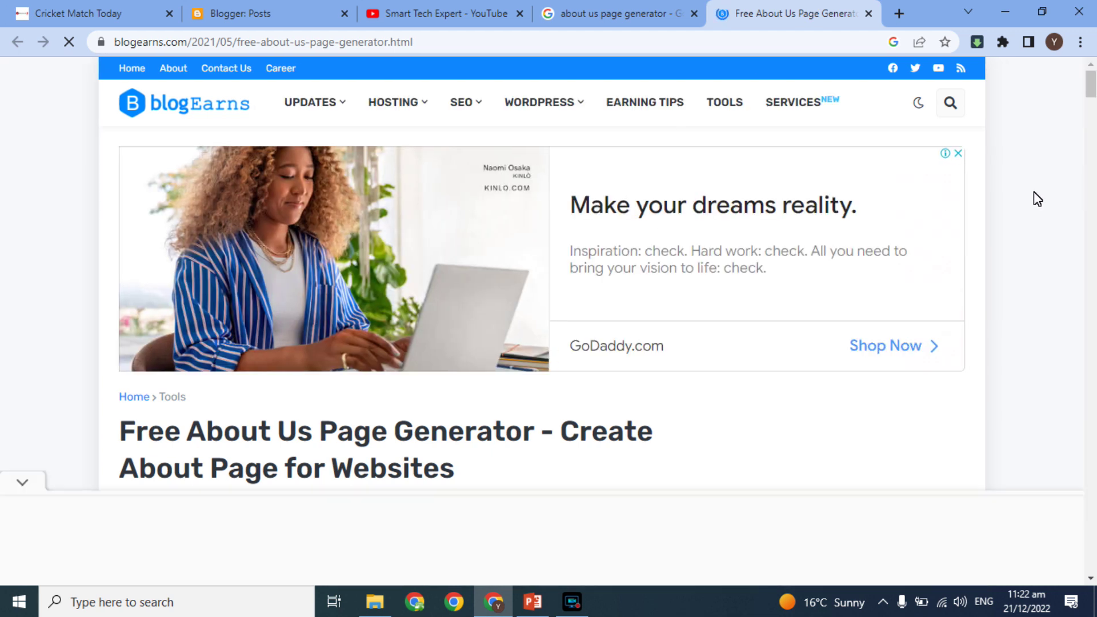
Fill in the generator form with website name "Cricket Match Today", type "Sports" and speciality "Cricket"
drag(1091, 94, 1090, 131)
click(222, 182)
text(C)
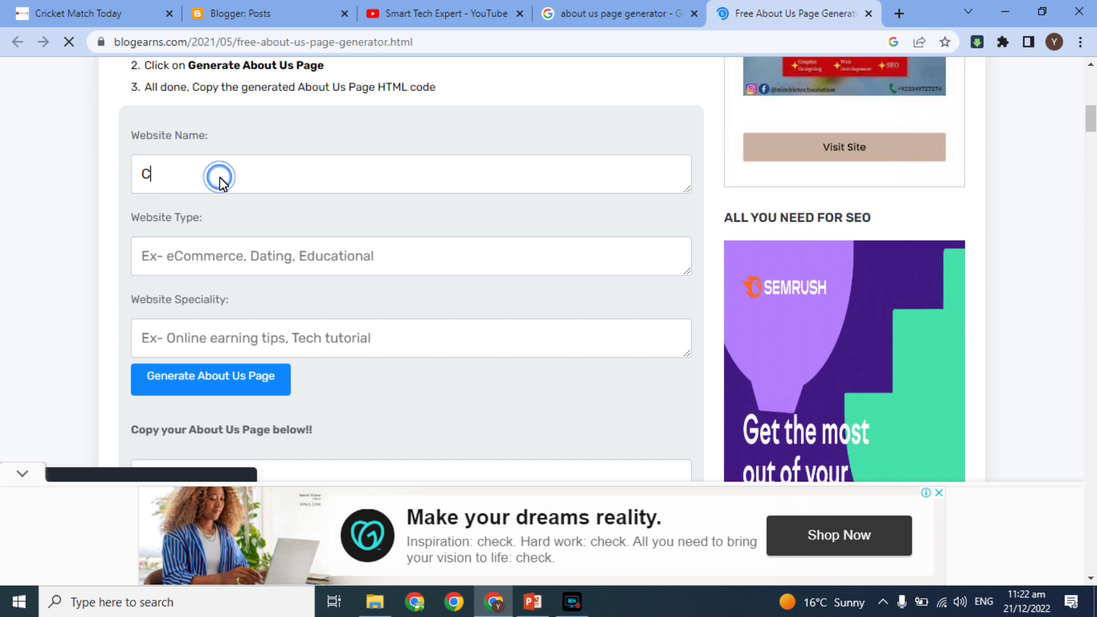
text(ricket)
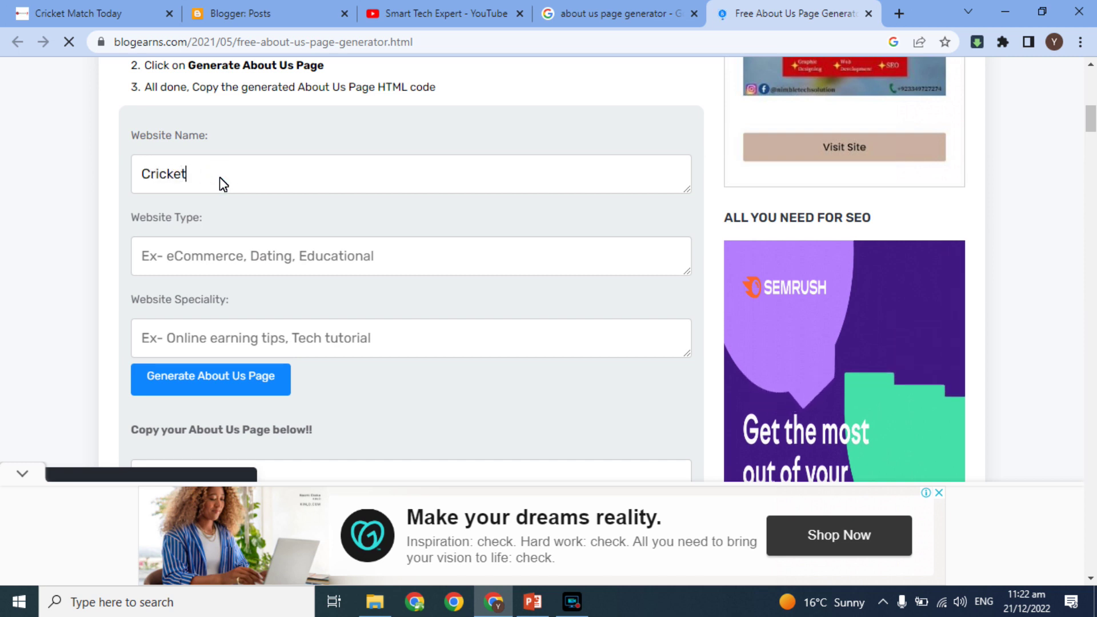
text( Match Today)
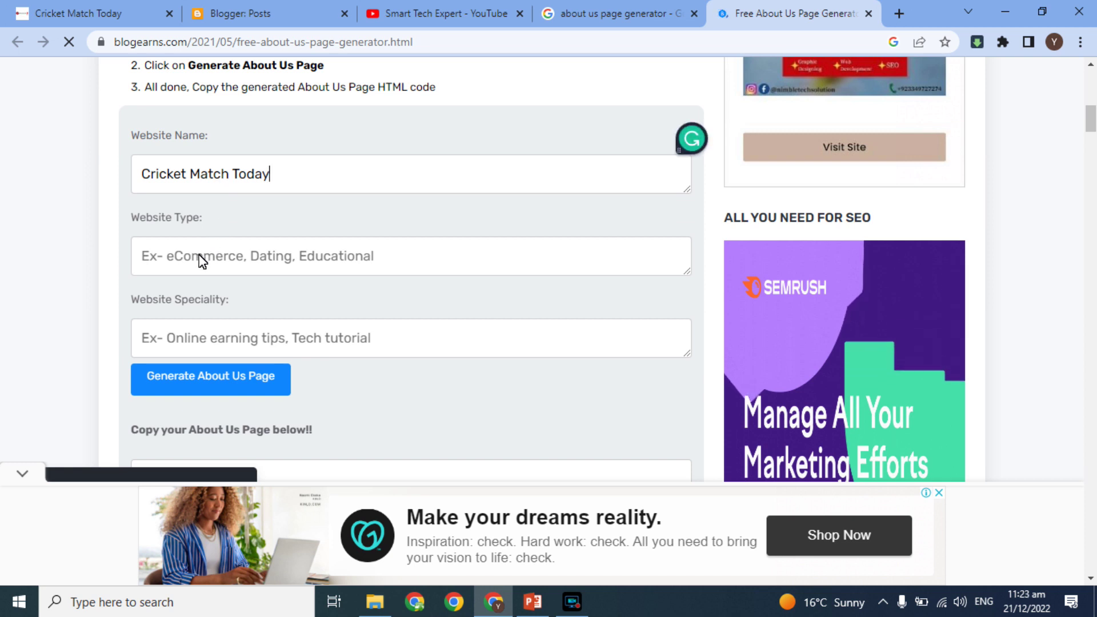
click(199, 255)
text(Sports)
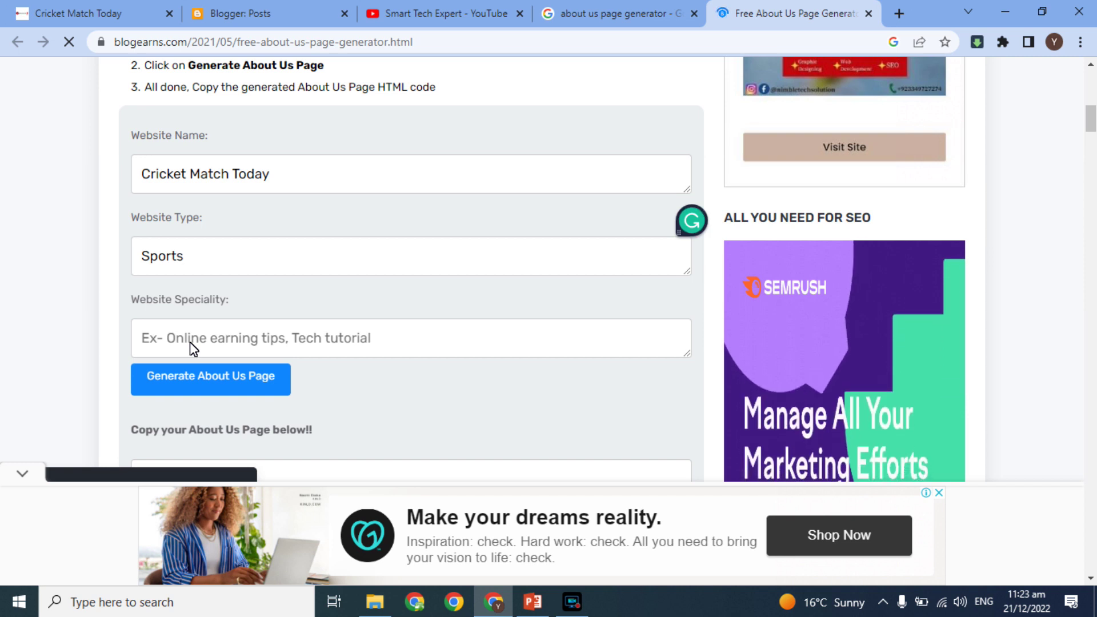
click(189, 341)
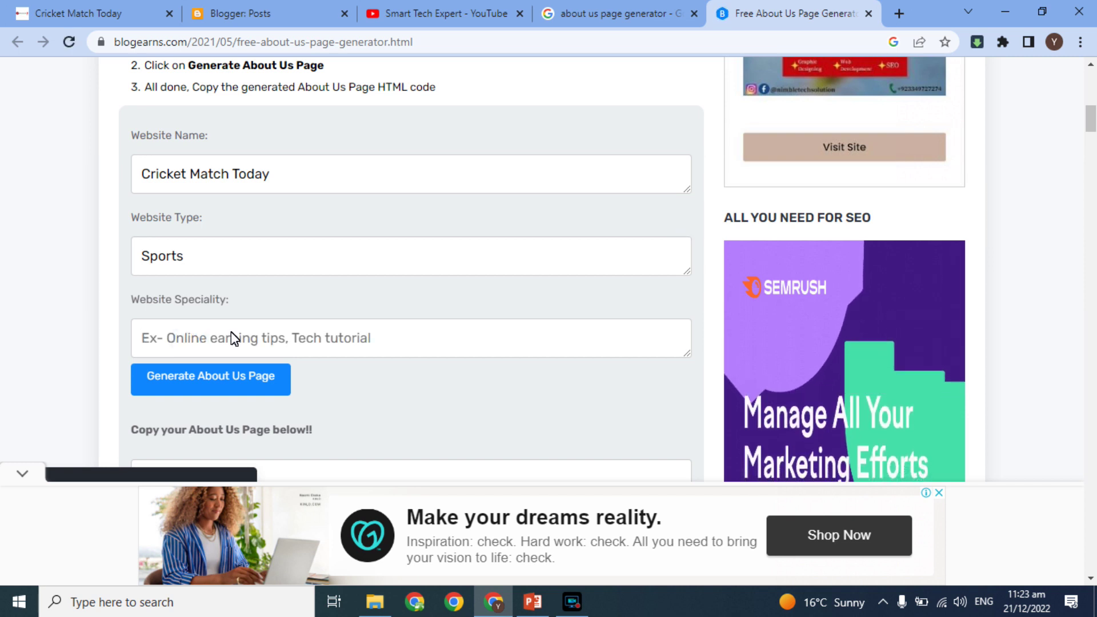
text(Cricket)
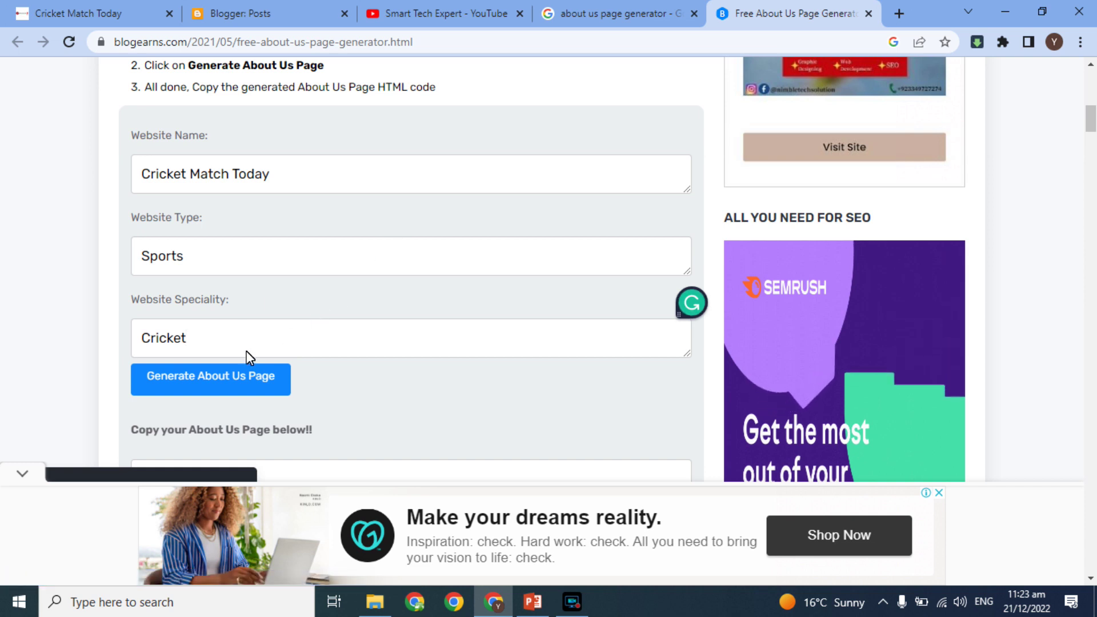
Generate the About Us page, dismissing the ad request messages, and copy the resulting HTML code
click(196, 382)
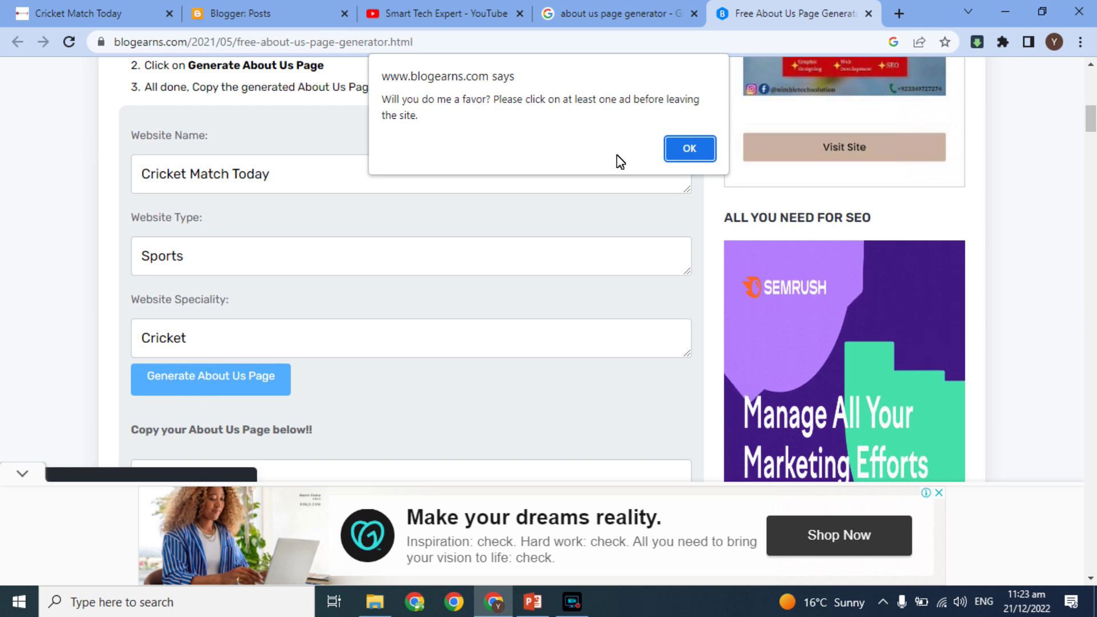
click(685, 148)
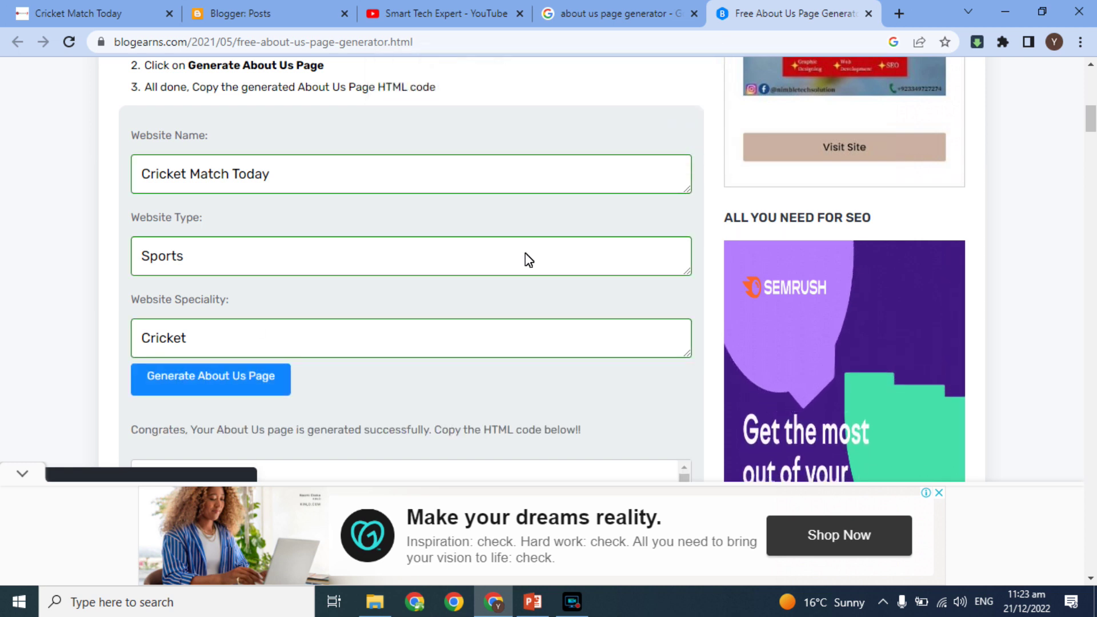
click(188, 382)
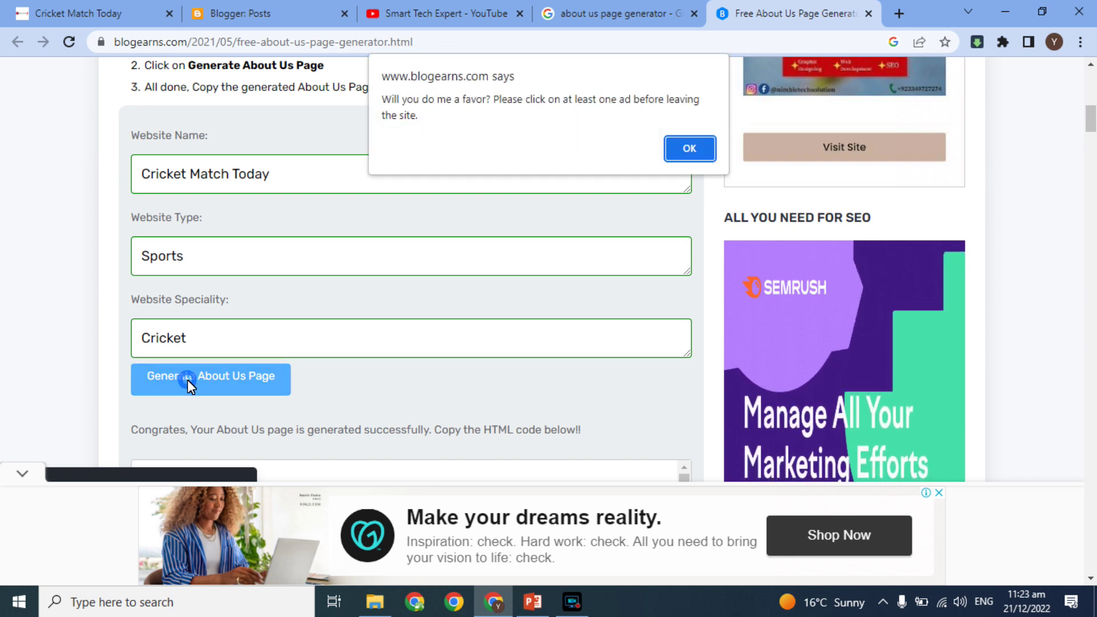
click(697, 150)
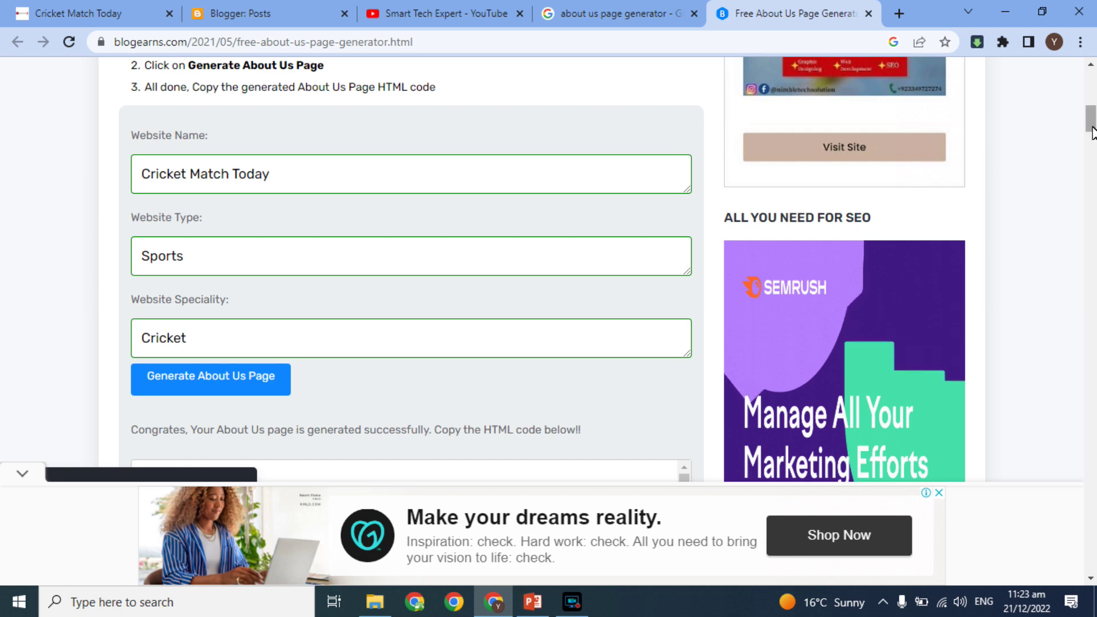
drag(1092, 132, 1092, 149)
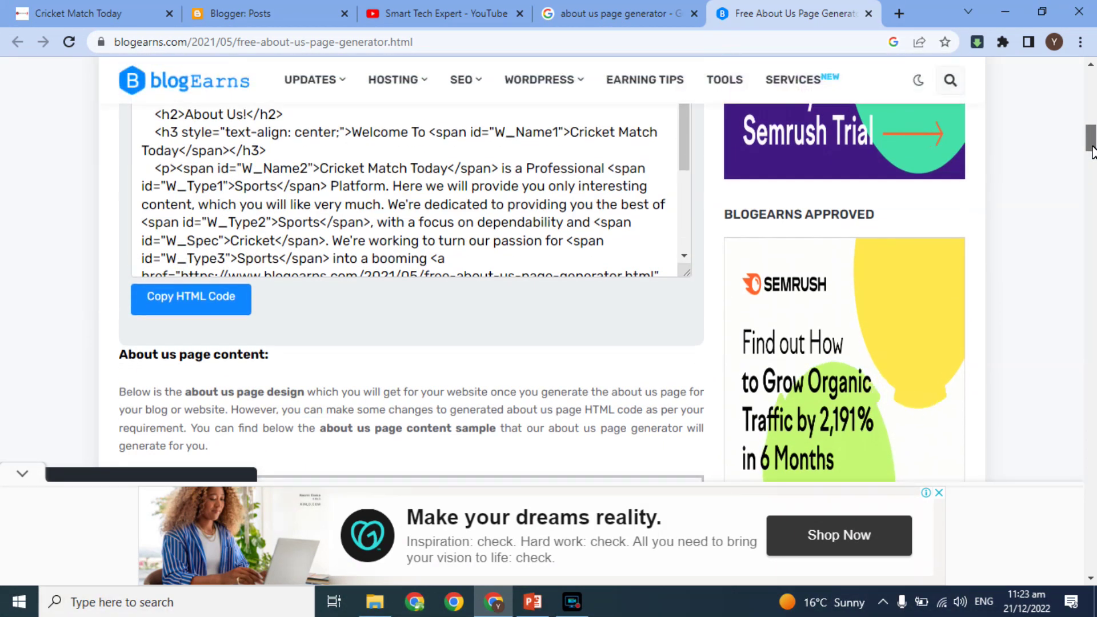
click(218, 304)
Switch to the Cricket Match Today blog in Blogger and create a new page titled "About Us"
click(260, 11)
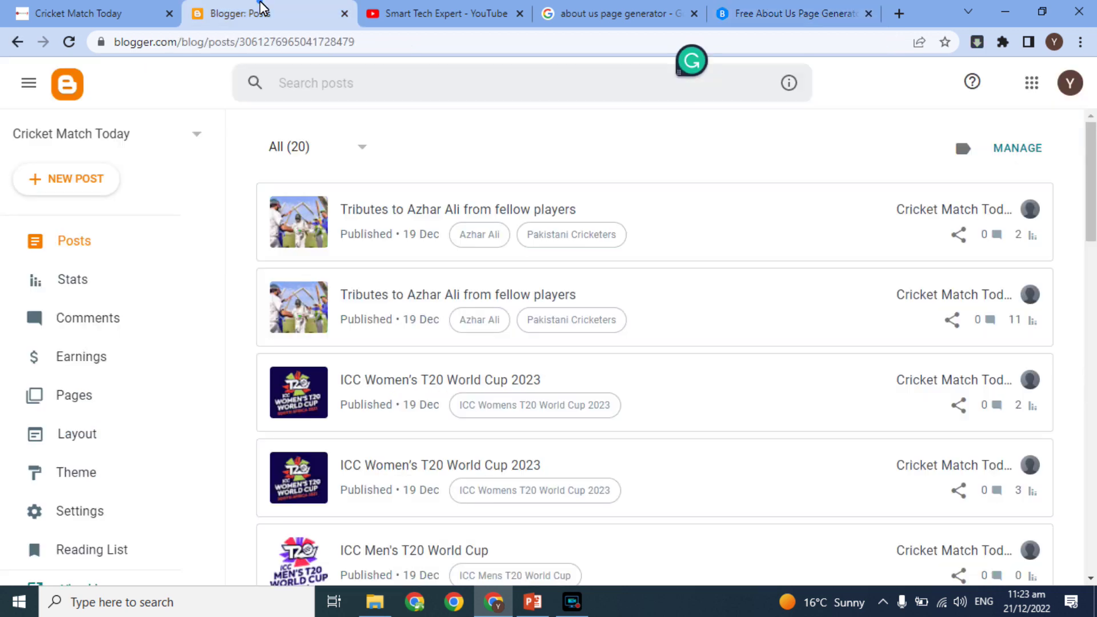
click(75, 181)
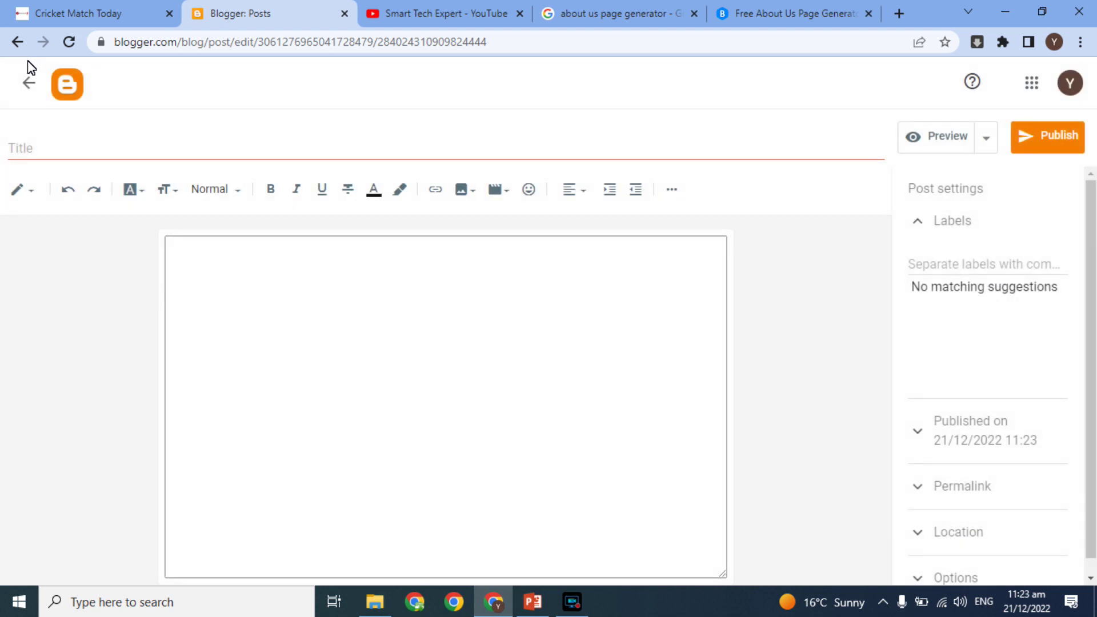
click(26, 94)
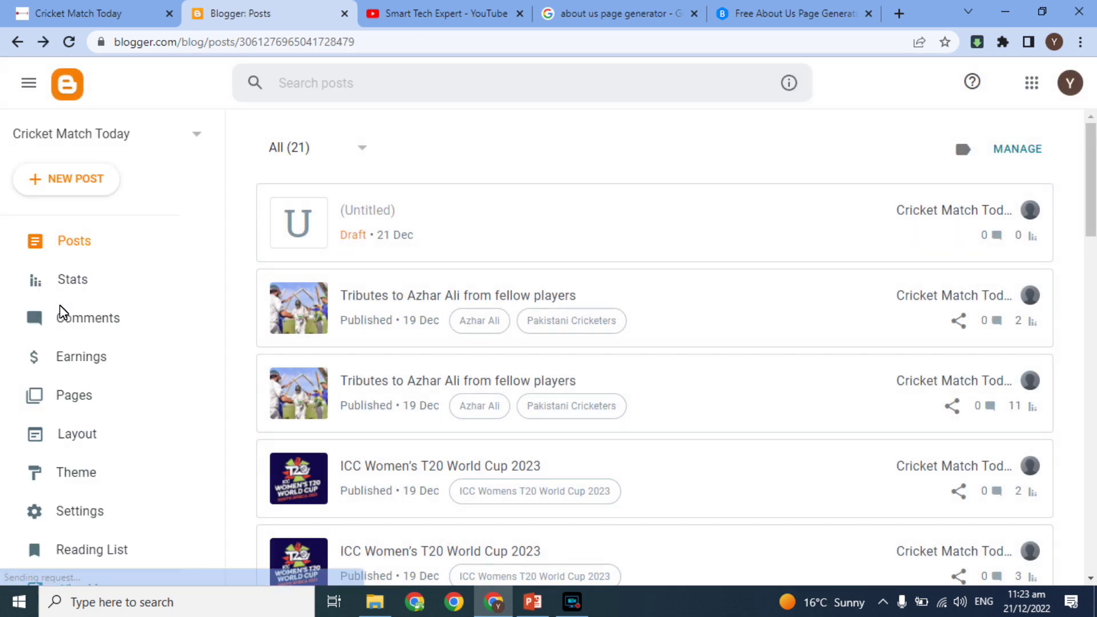
click(63, 386)
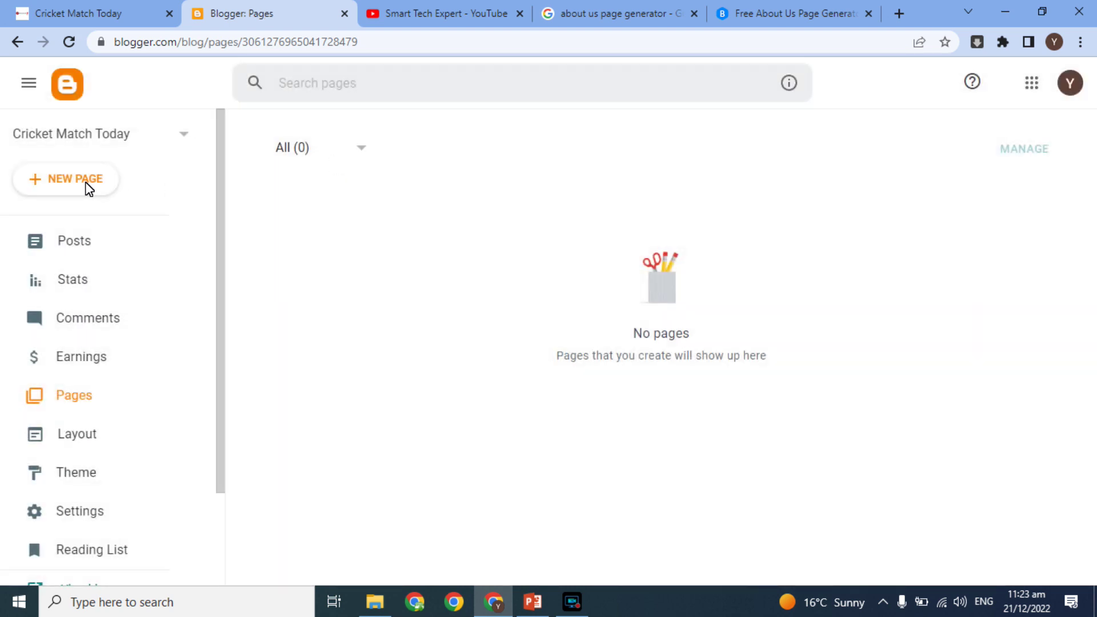
click(84, 182)
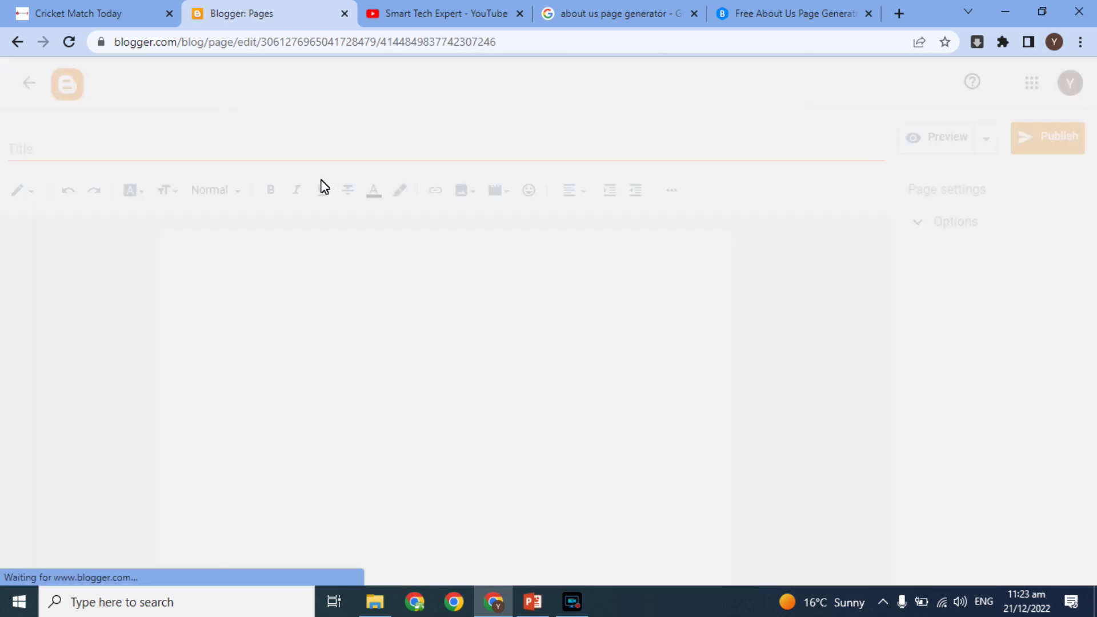
click(259, 149)
text(About Us)
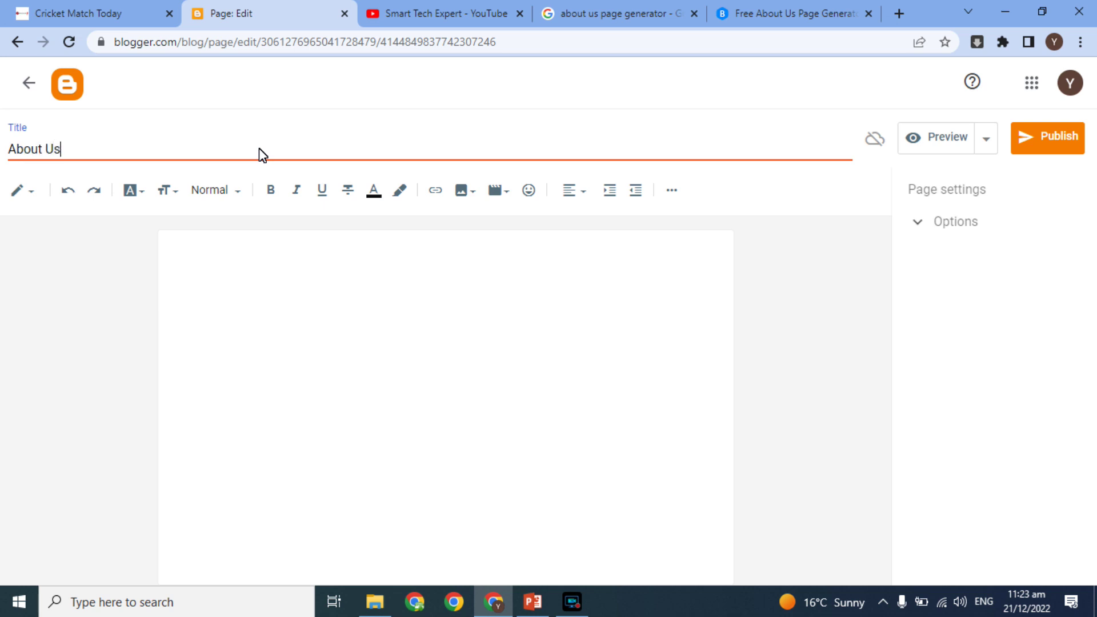
Switch the page body to HTML view and replace its content with the copied About Us HTML code
click(253, 244)
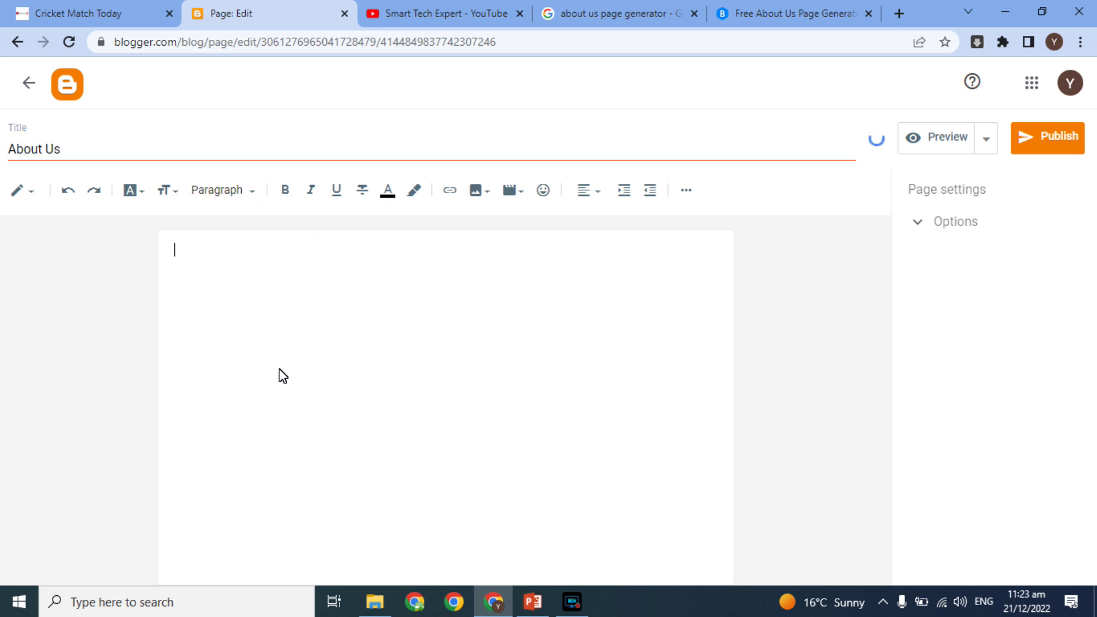
click(25, 190)
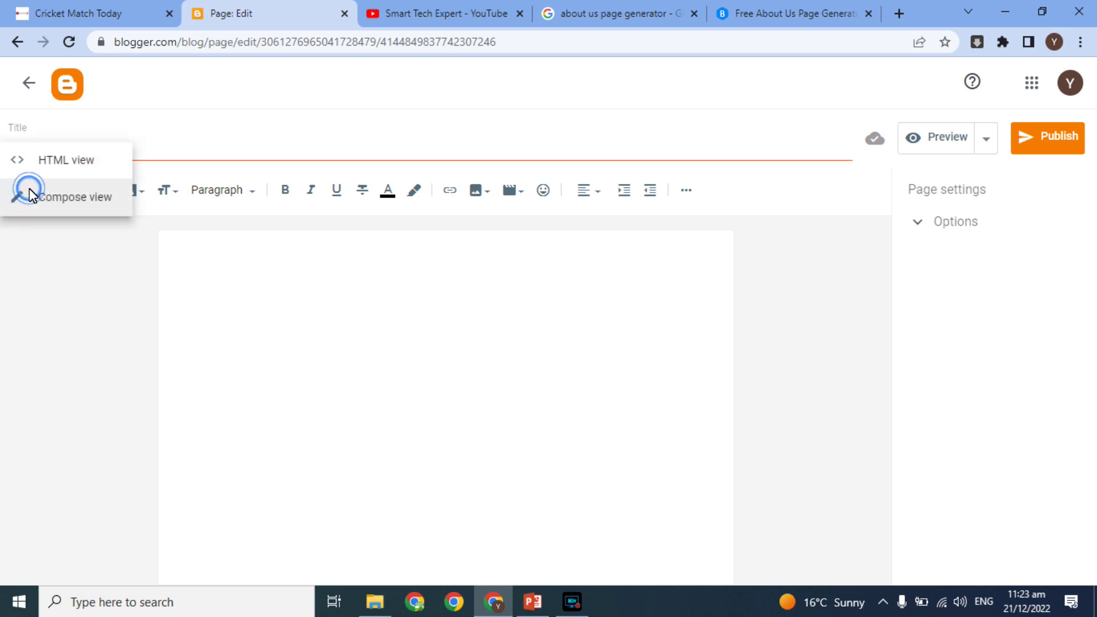
click(67, 164)
key(ctrl+a)
key(BackSpace)
key(ctrl+v)
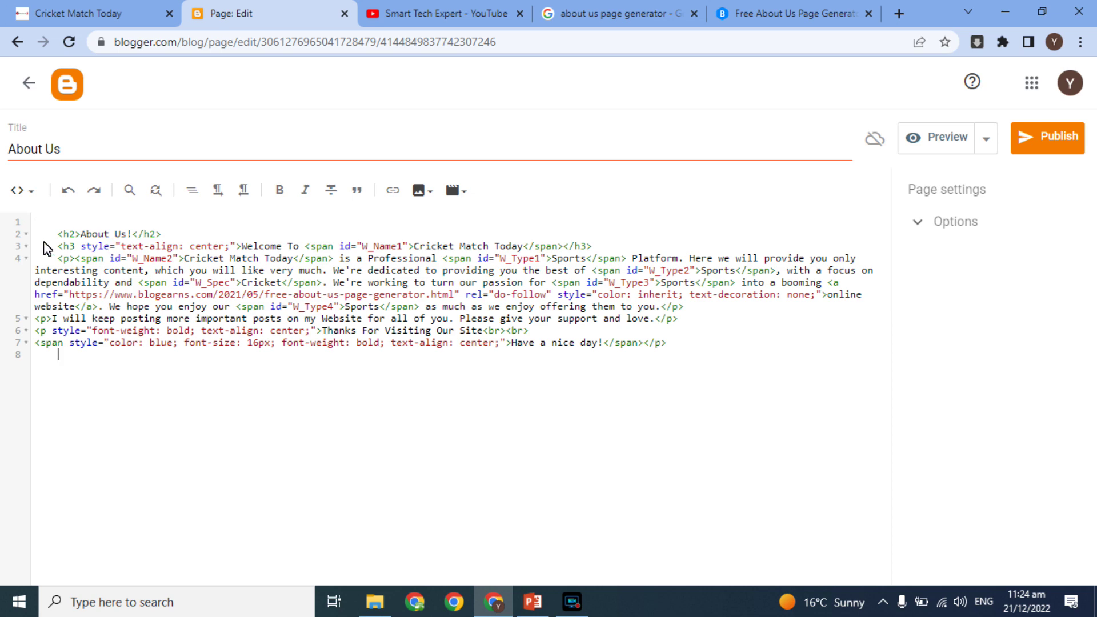
Return the About Us page to Compose view and publish it to the blog
click(29, 193)
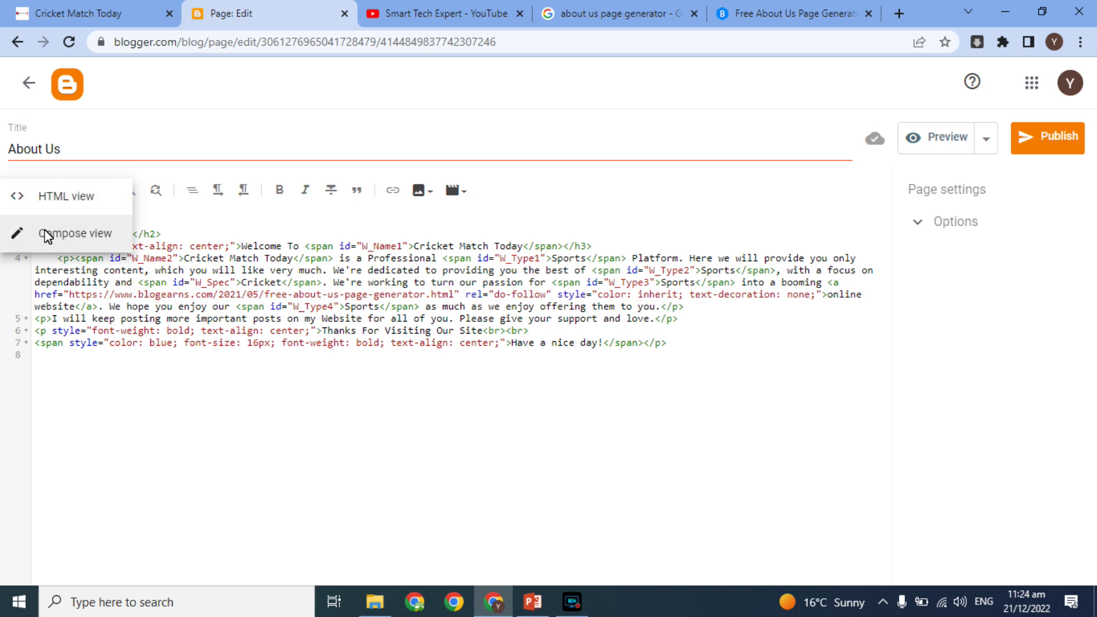
click(28, 232)
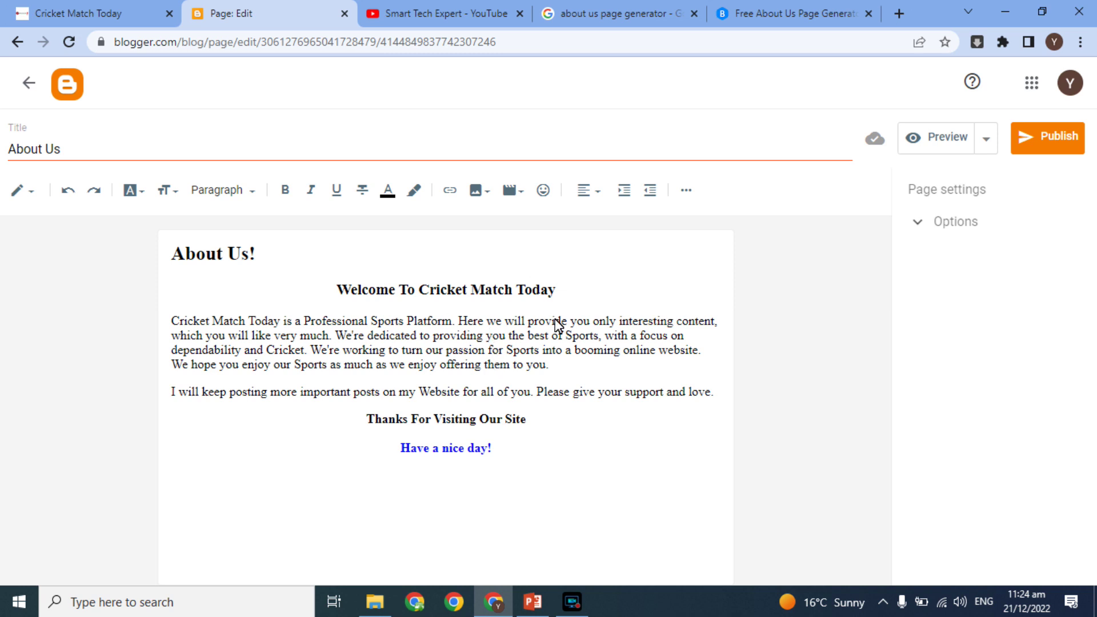
click(1037, 134)
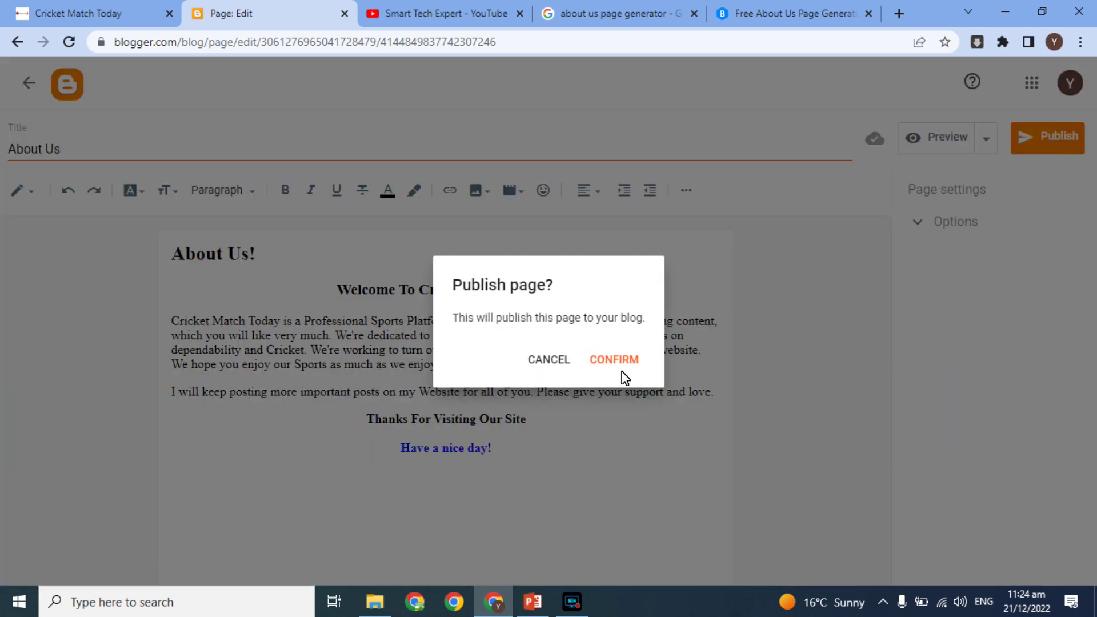
click(615, 359)
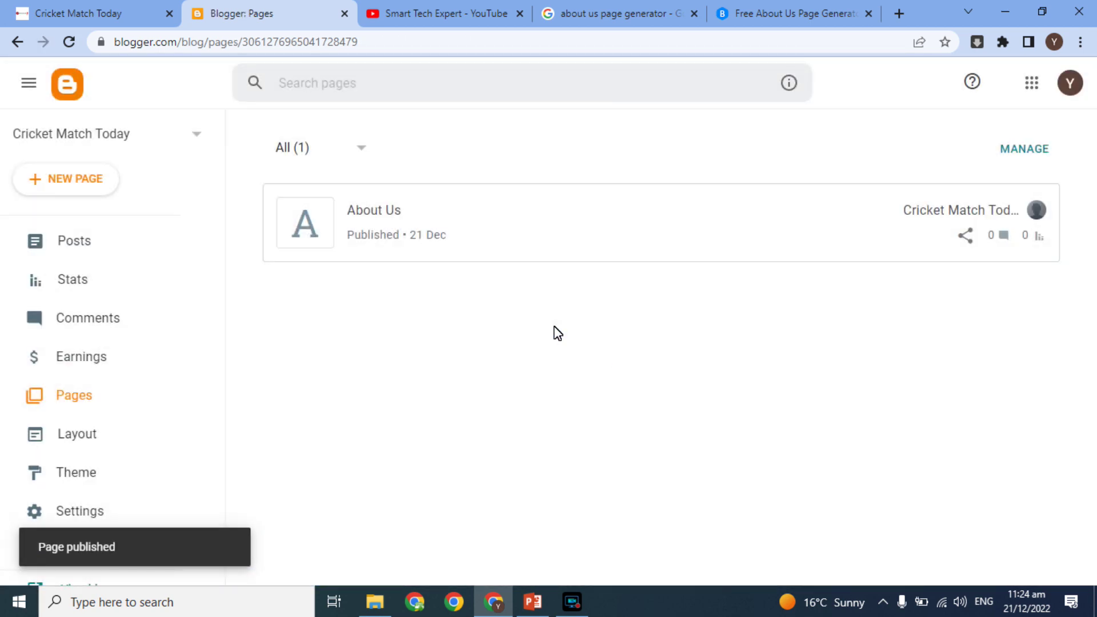
Check the About Us page's content in the editor, view the published page on the site, and copy its web address
click(374, 211)
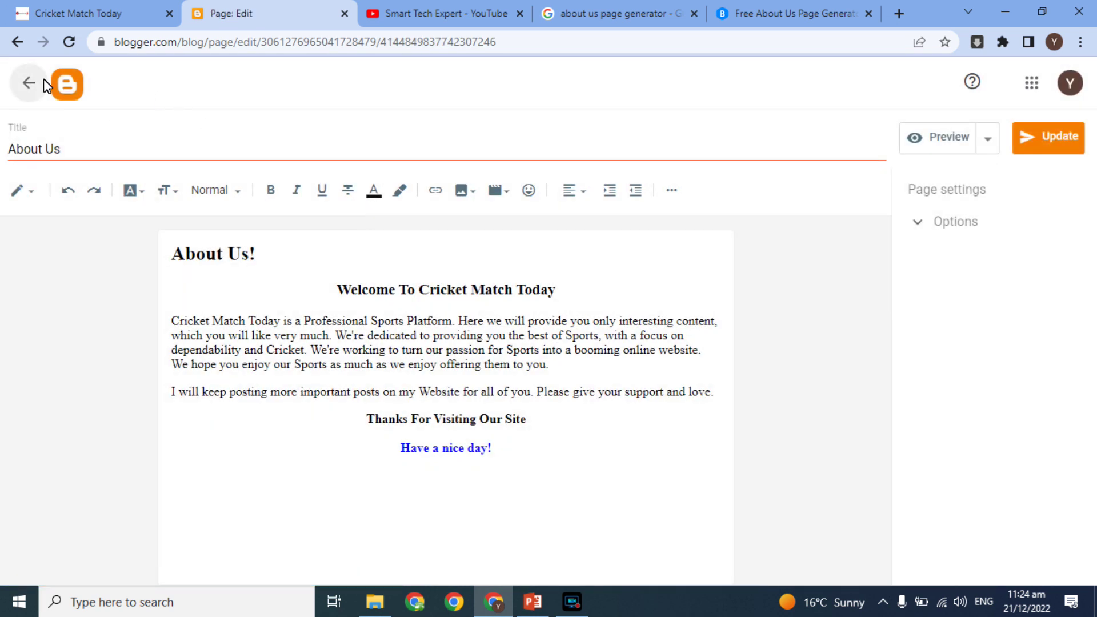
click(18, 44)
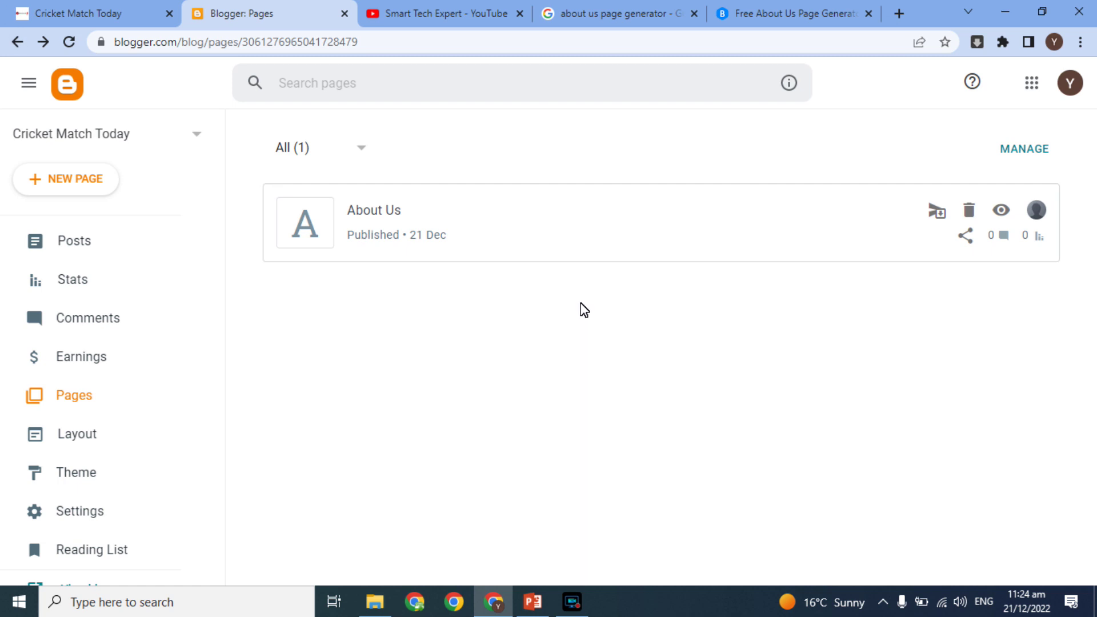
click(1001, 210)
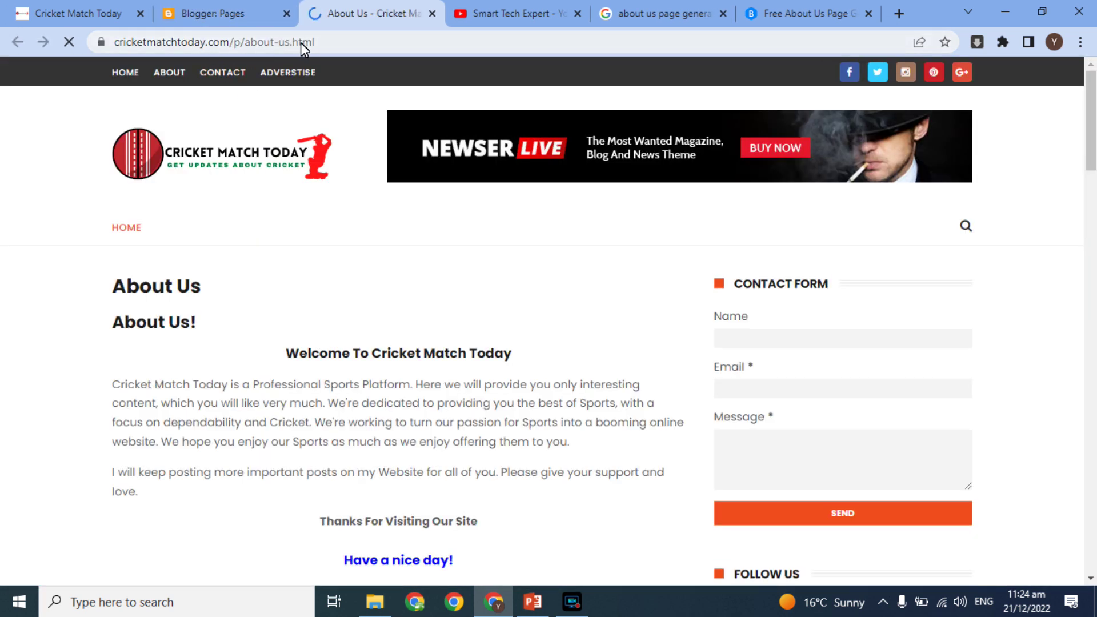
click(221, 48)
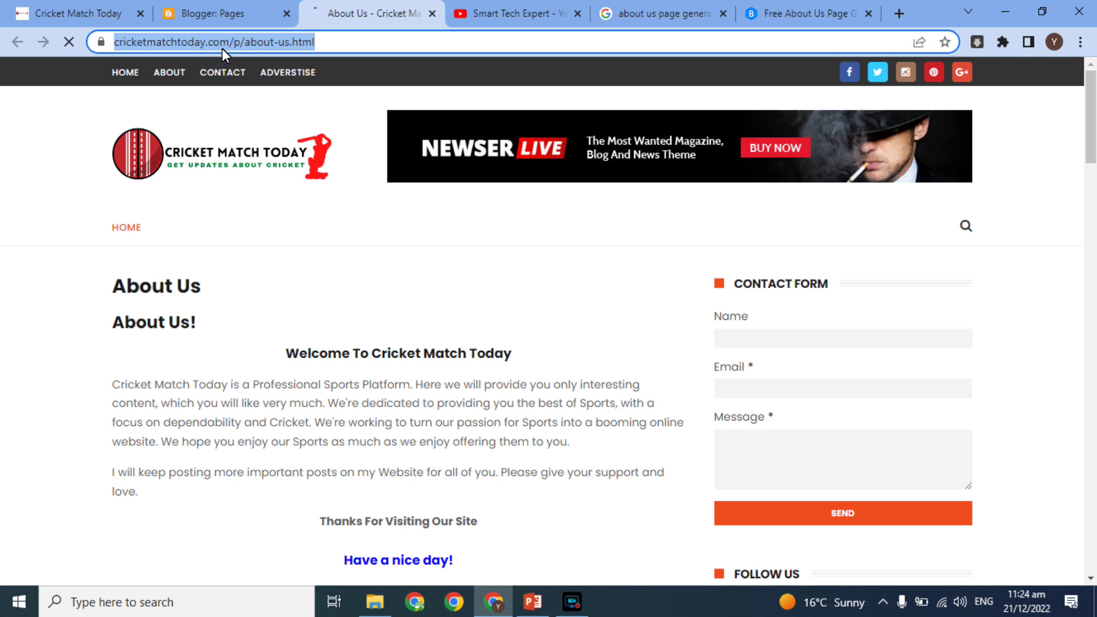
Check the live site's top menu and open the Top Navigation Menu gadget's link list from the Blogger layout
click(193, 7)
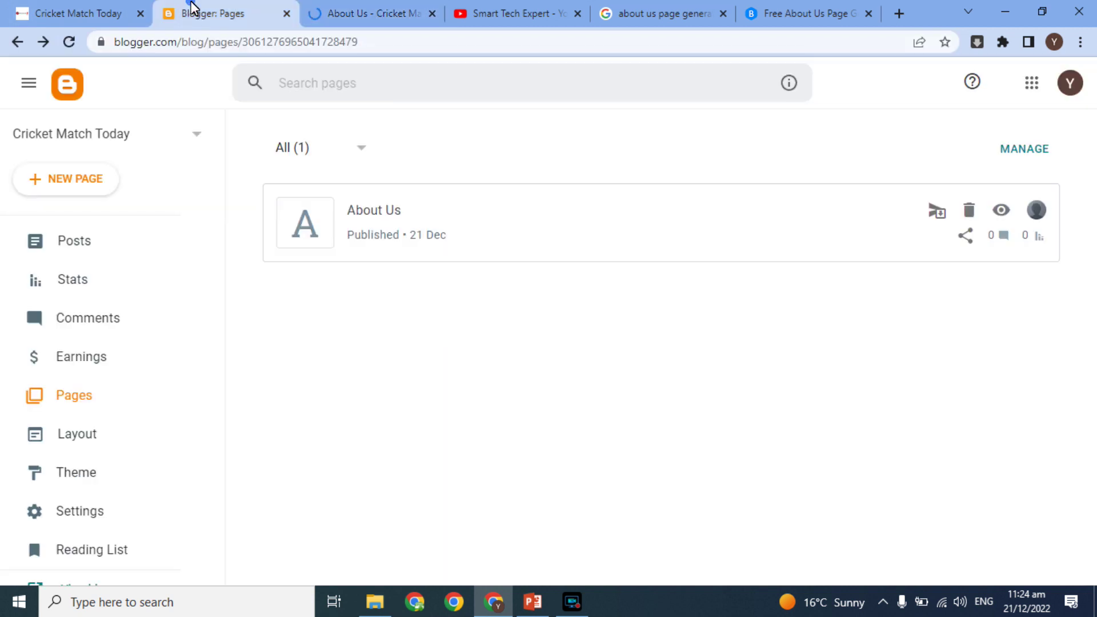
click(73, 436)
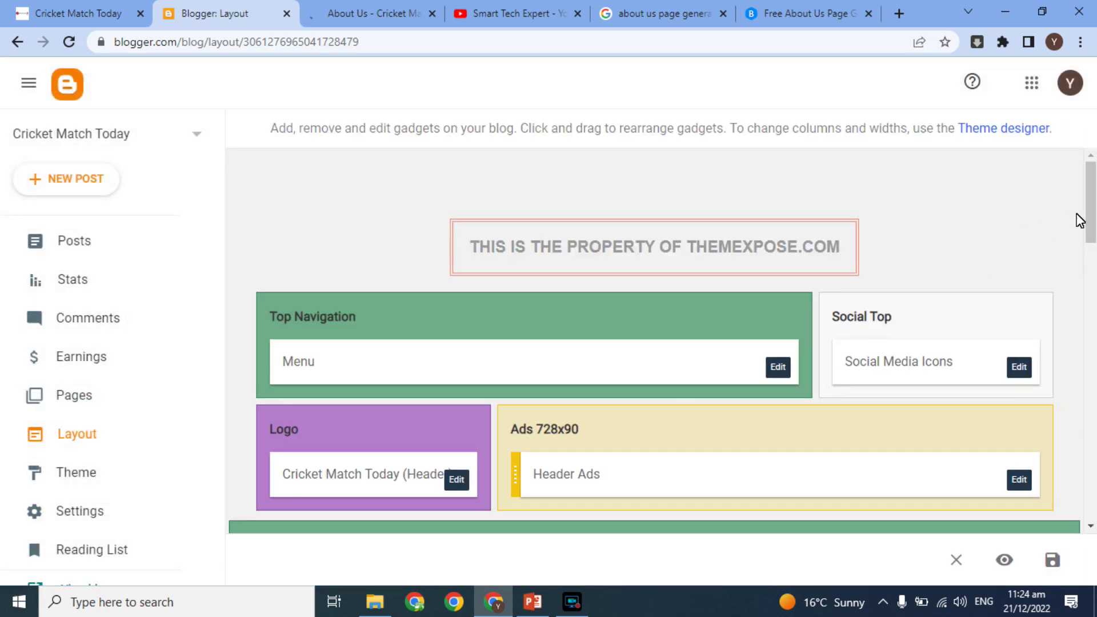
scroll(565, 344, down, 1)
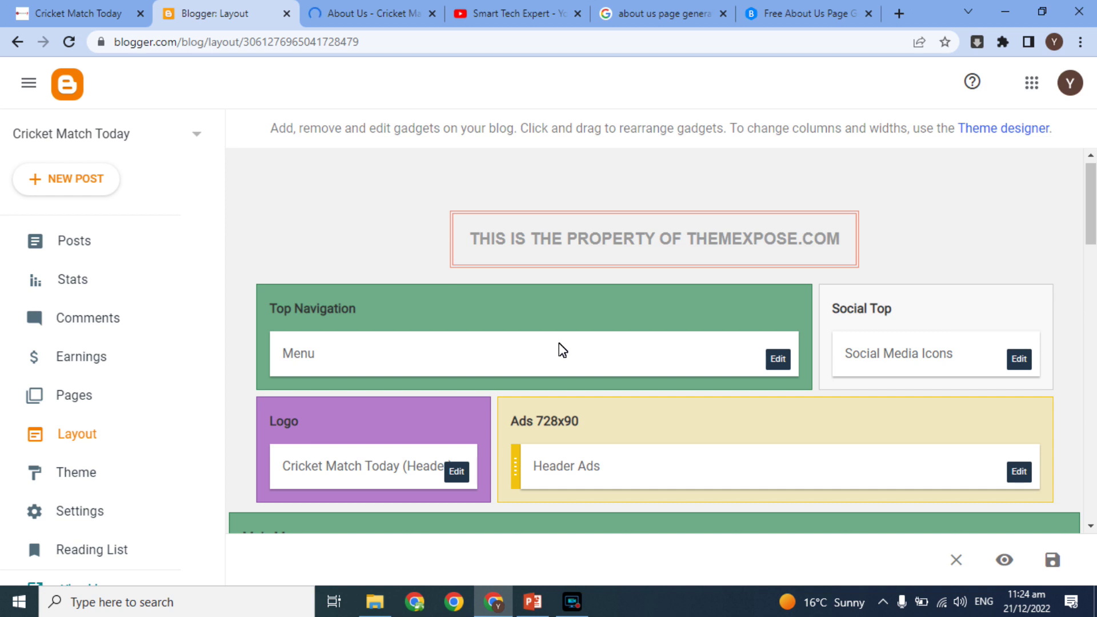
click(108, 13)
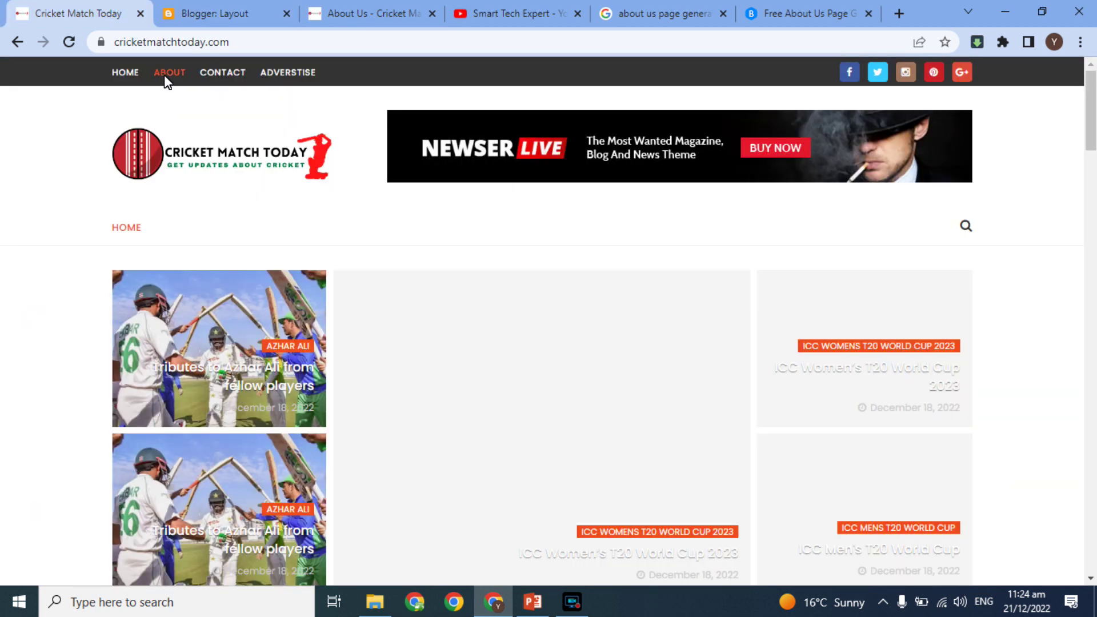
click(206, 13)
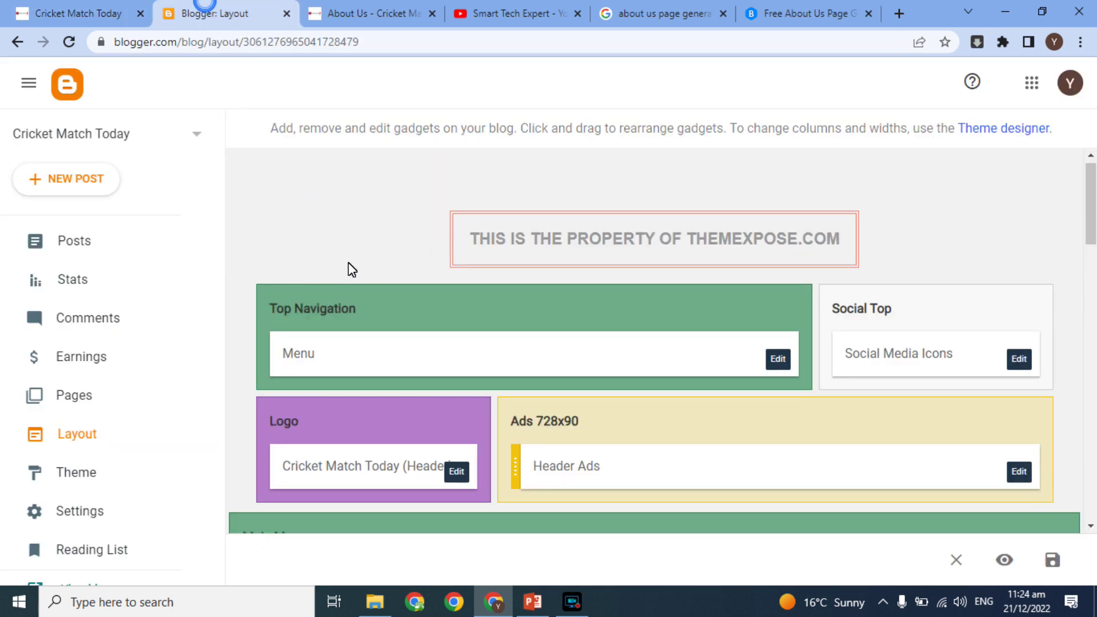
click(778, 360)
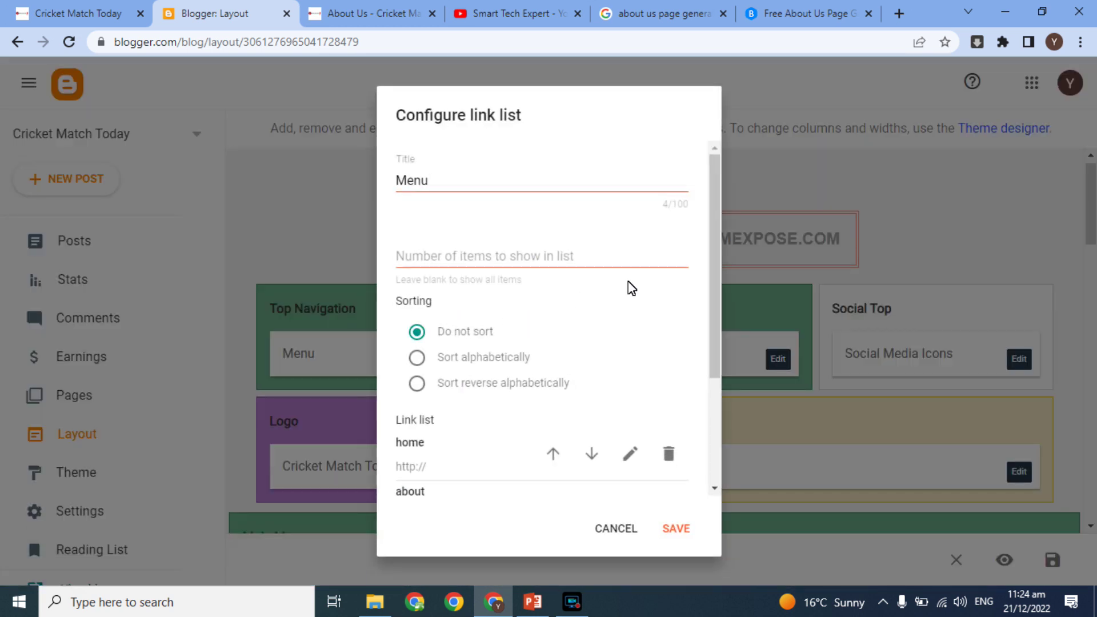
drag(718, 245, 712, 318)
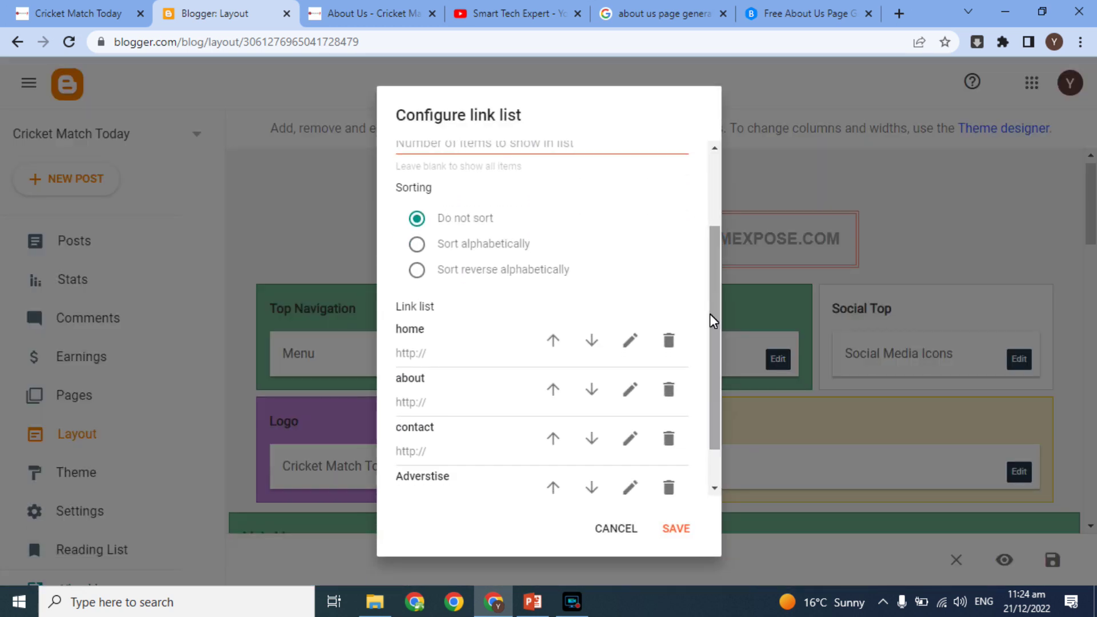
Rename the about link to "About Us", point it to the copied about-us.html address, and save the link and the gadget
click(630, 390)
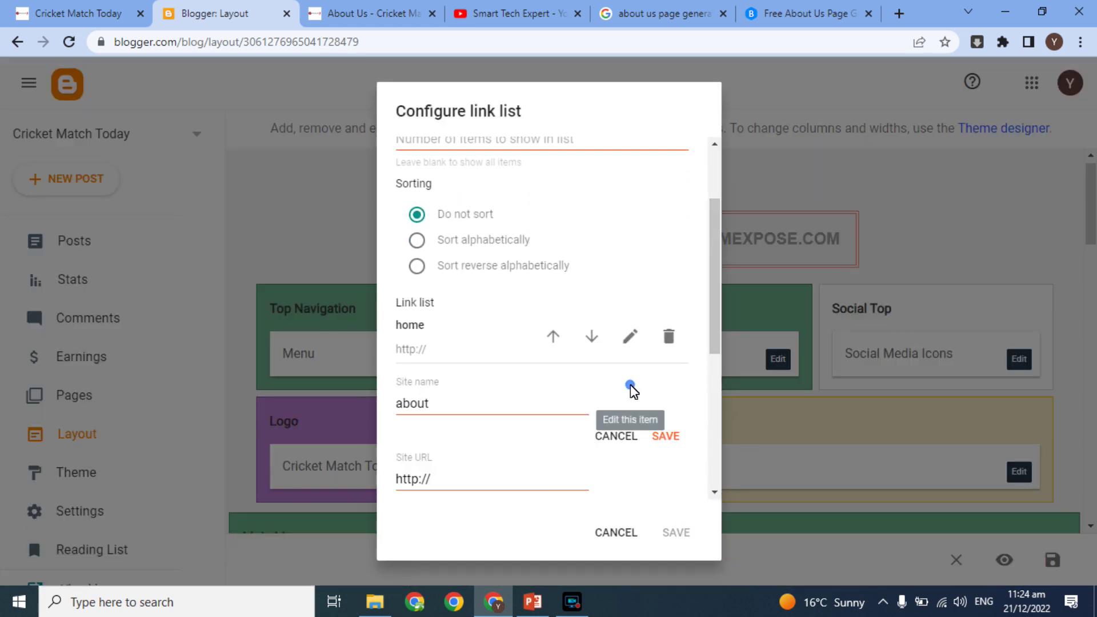
double_click(487, 409)
text(Ab)
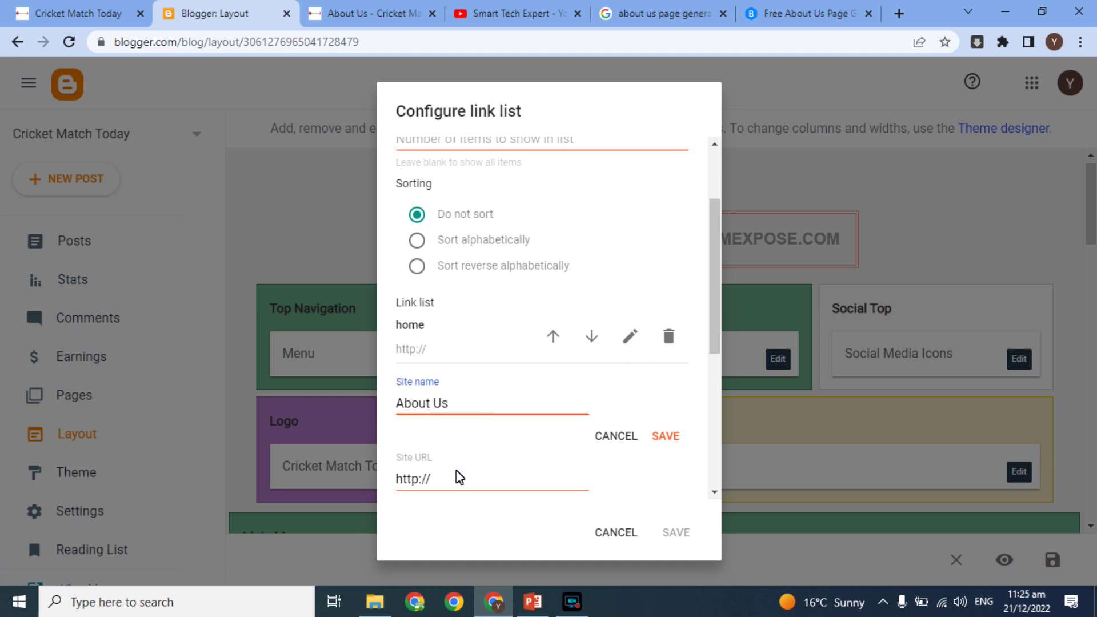
click(441, 487)
triple_click(443, 496)
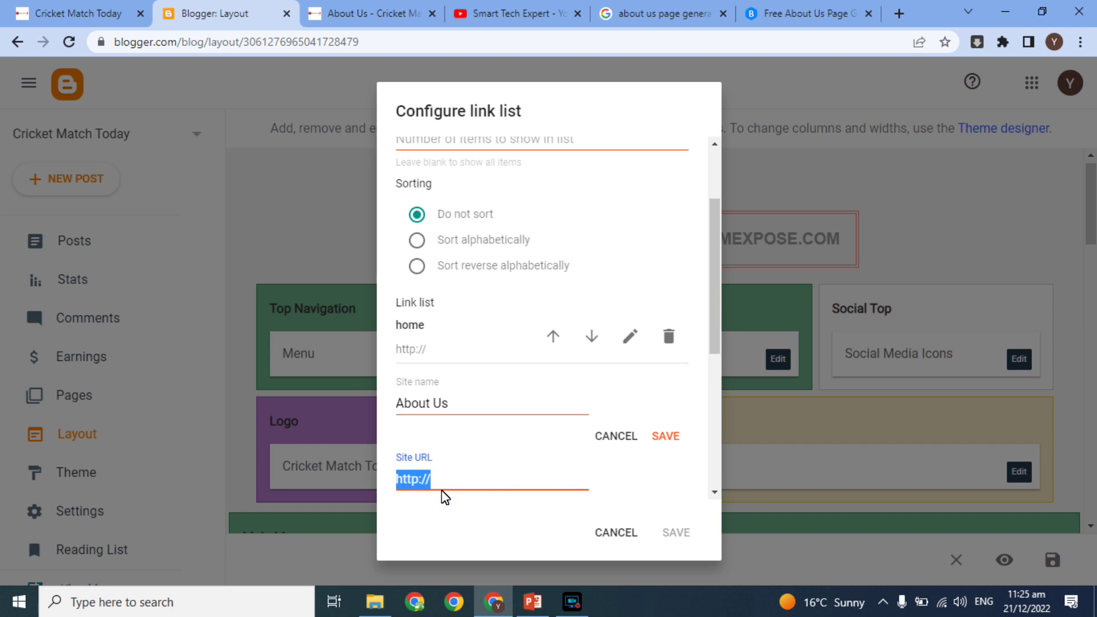
key(ctrl+v)
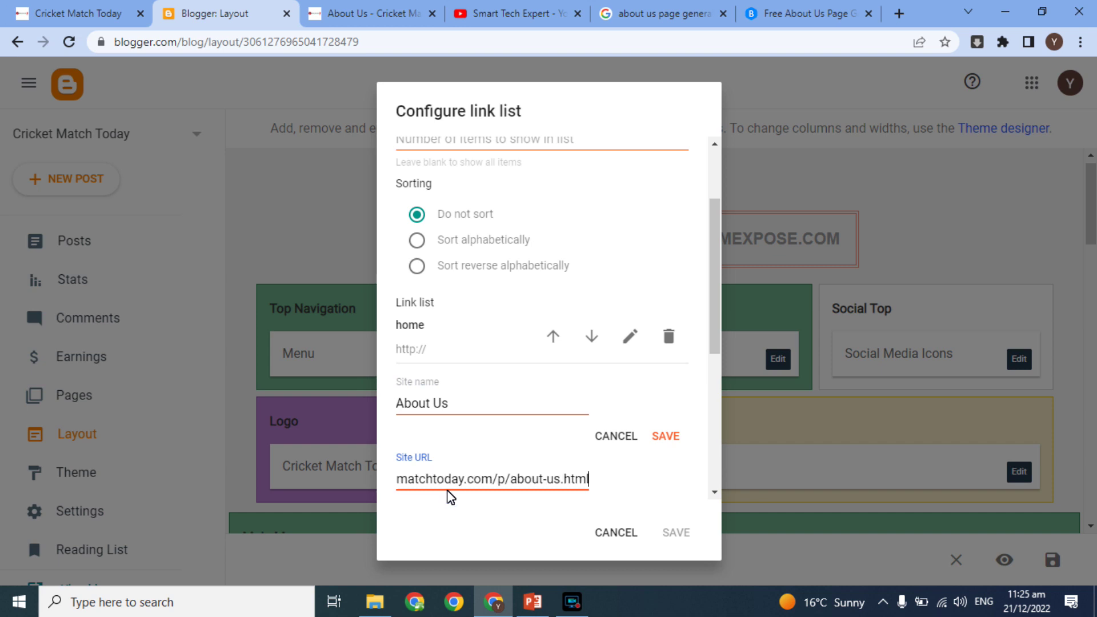
click(669, 439)
click(714, 532)
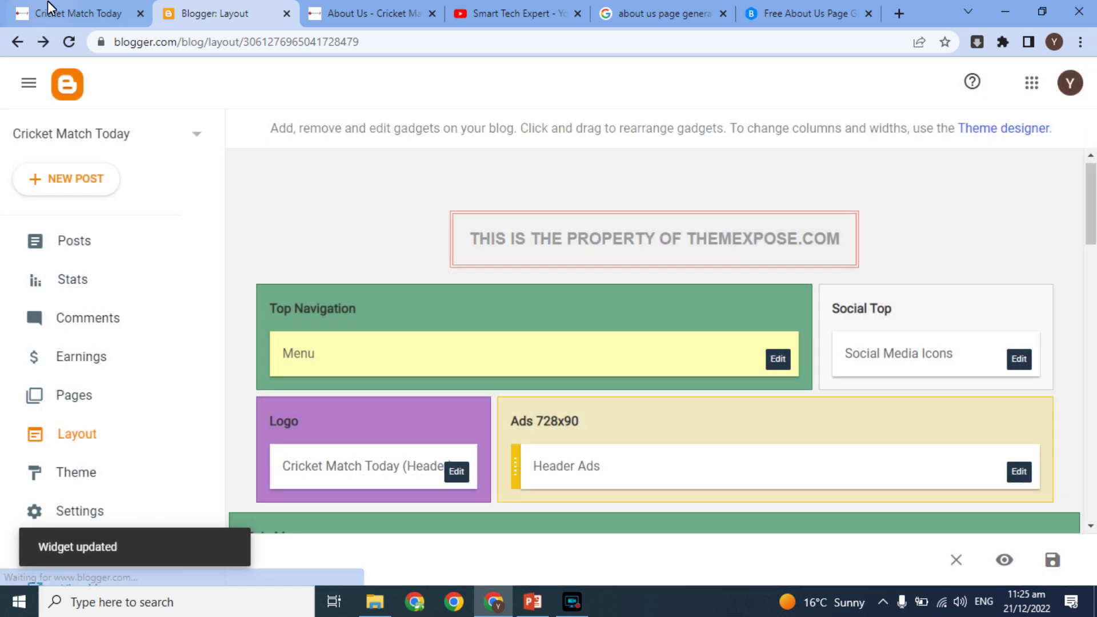
Reload the live site, test the About Us menu link, review the page's text, and return to the home page
click(47, 2)
click(71, 43)
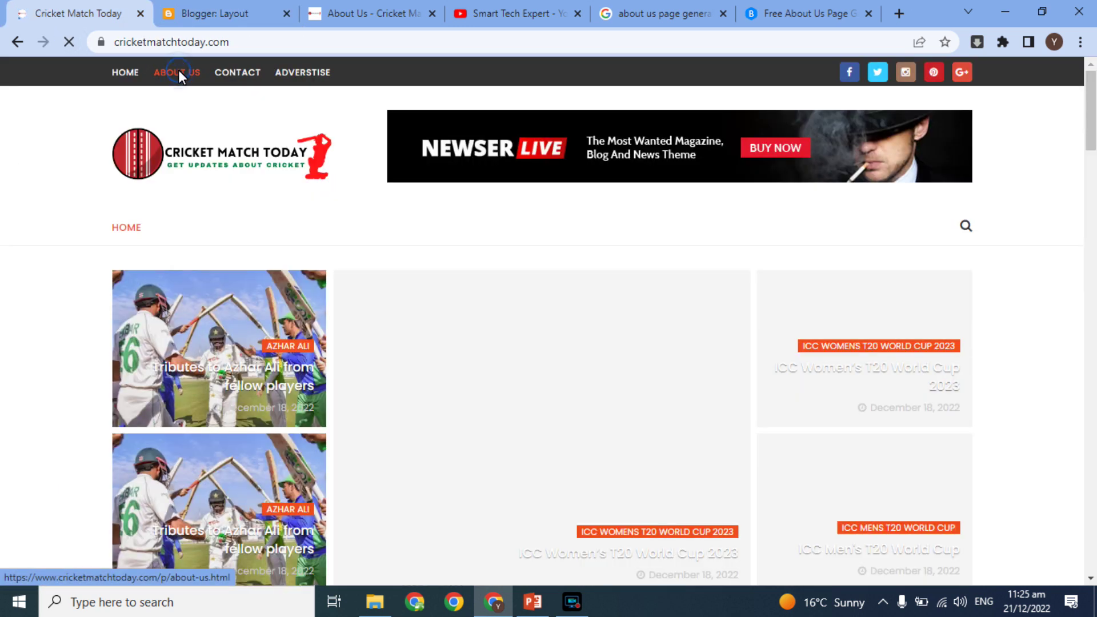
click(178, 72)
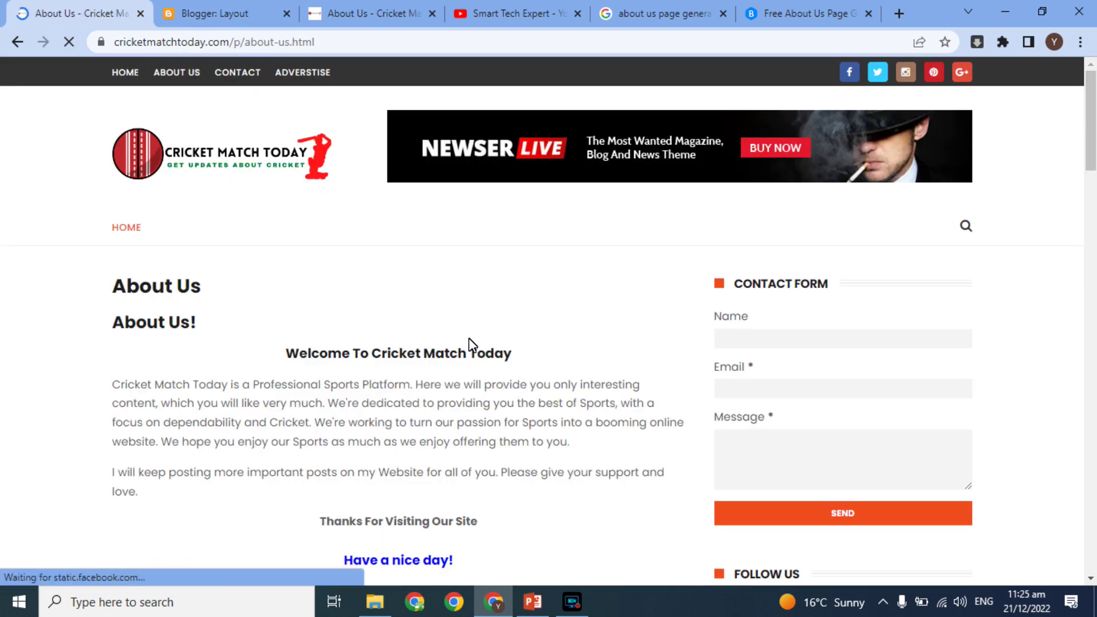
drag(369, 382, 379, 458)
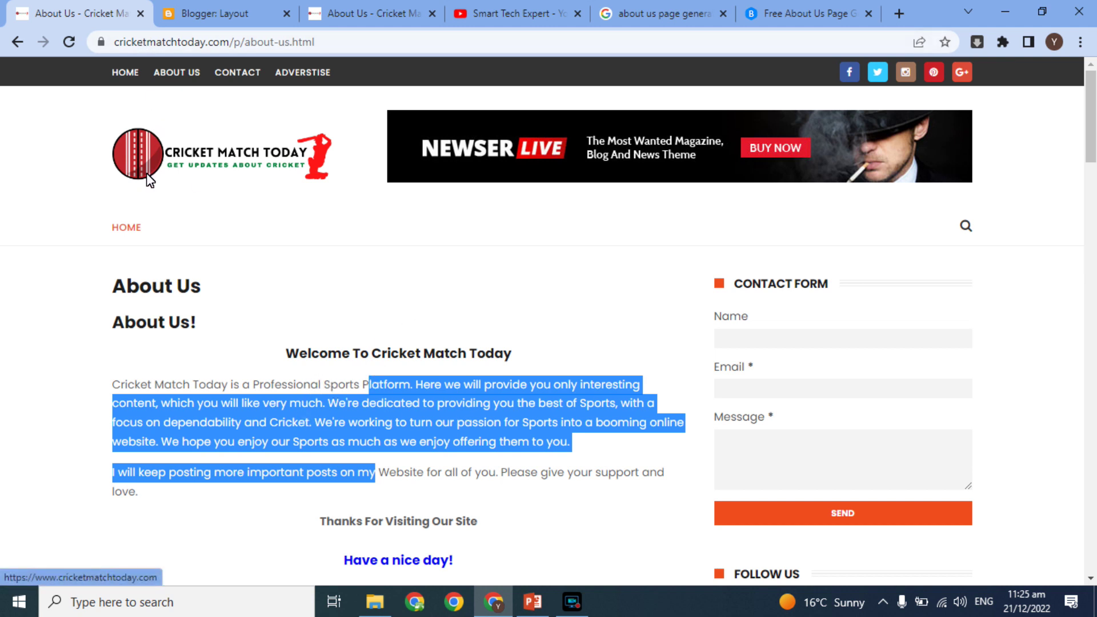
click(117, 235)
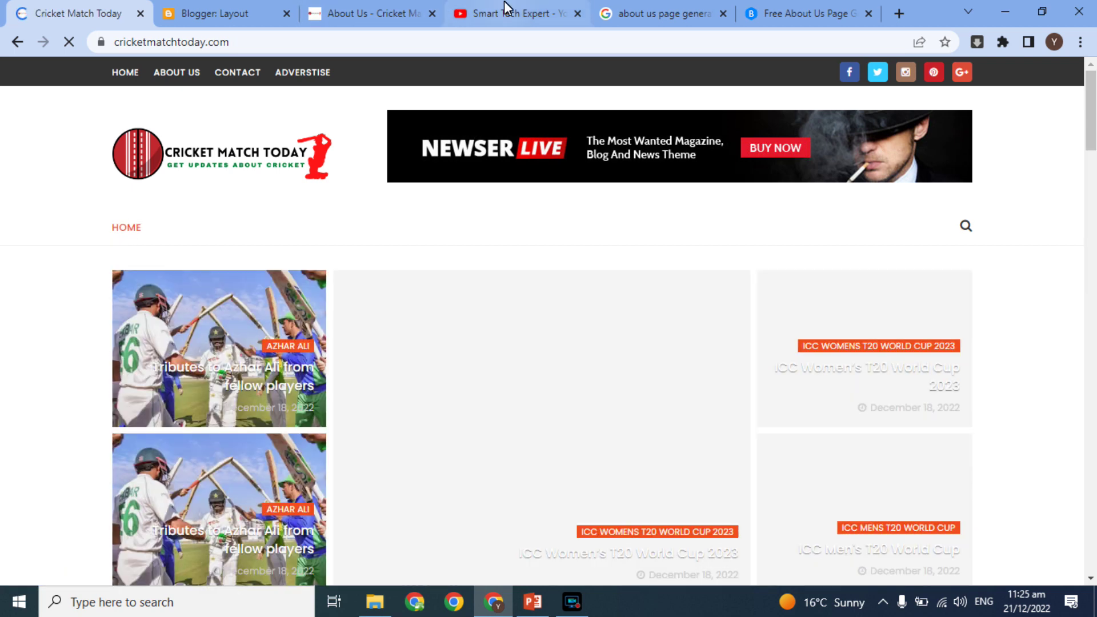
Switch to the Smart Tech Expert channel on YouTube and highlight the channel name
click(505, 8)
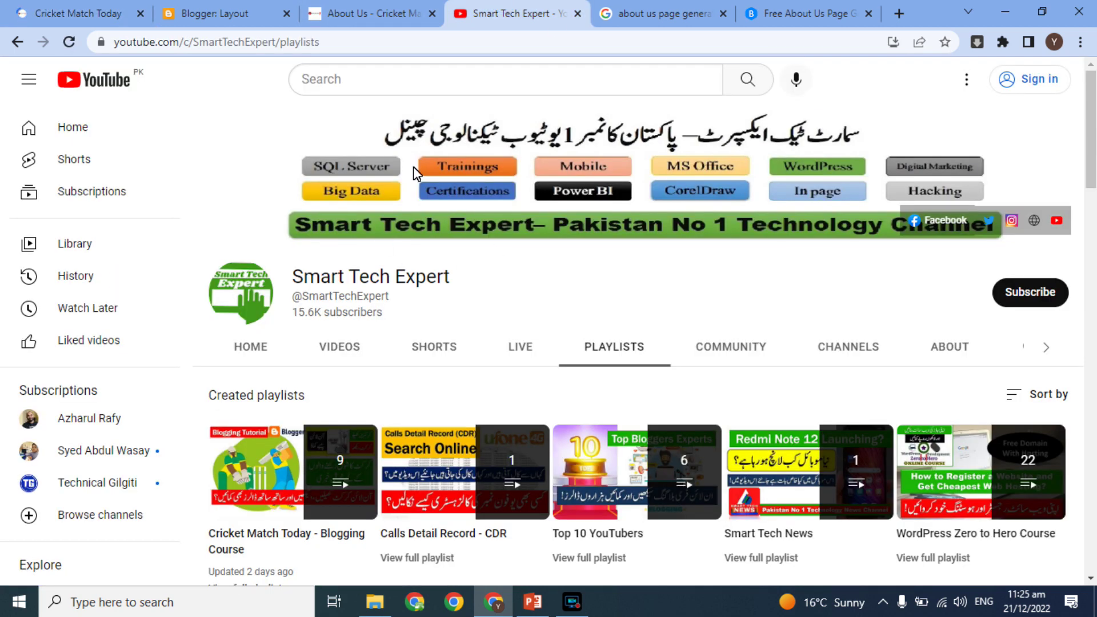
triple_click(369, 277)
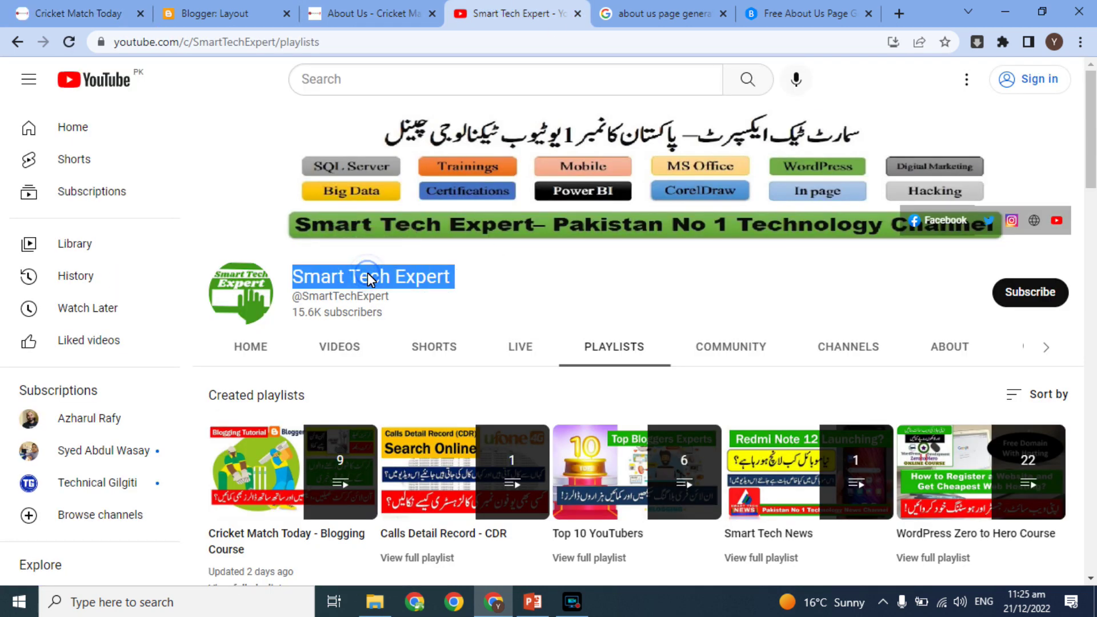